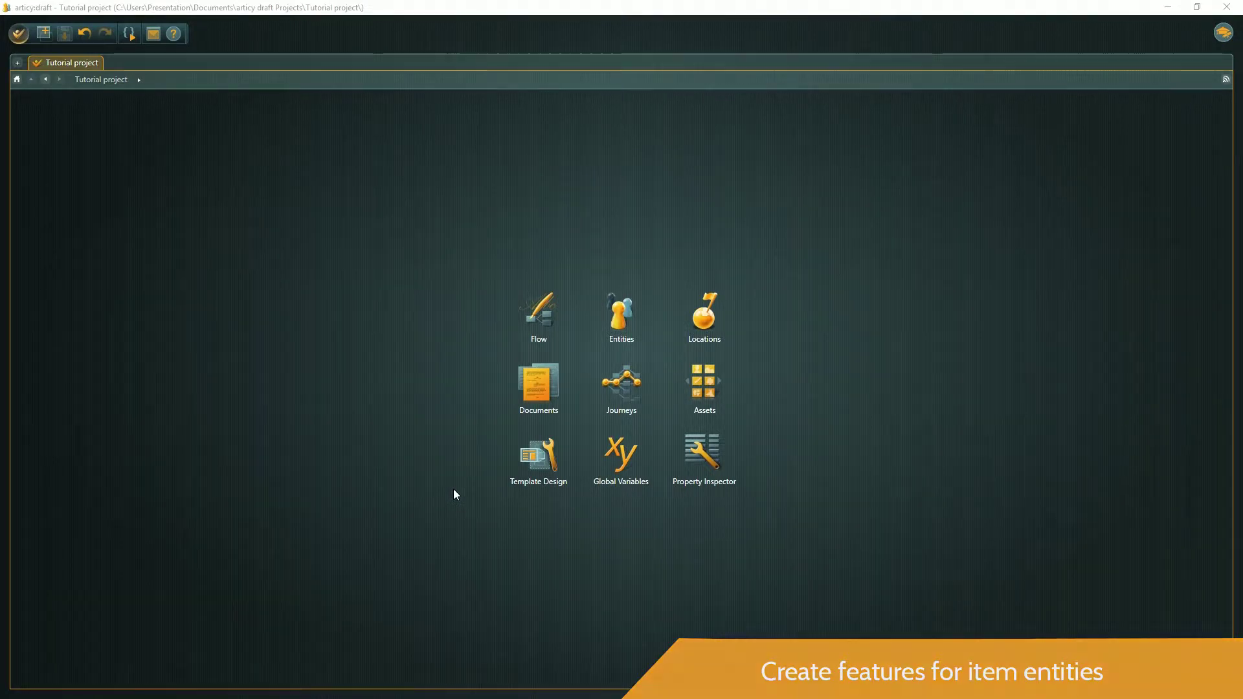
Open the Tutorial project's Template Design workspace from the project start screen
{"action": "left_click", "coordinate": [537, 464]}
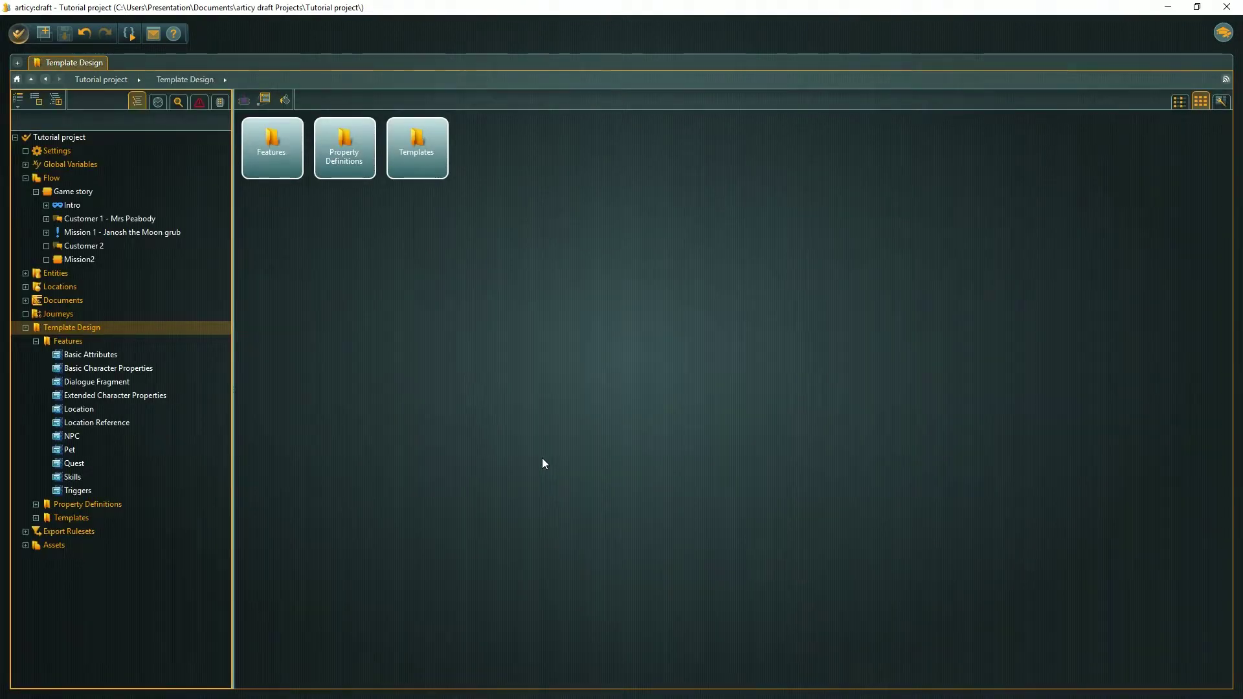
Add a feature named 'Basic Item' inside the Features folder and open its tile
{"action": "double_click", "coordinate": [291, 140]}
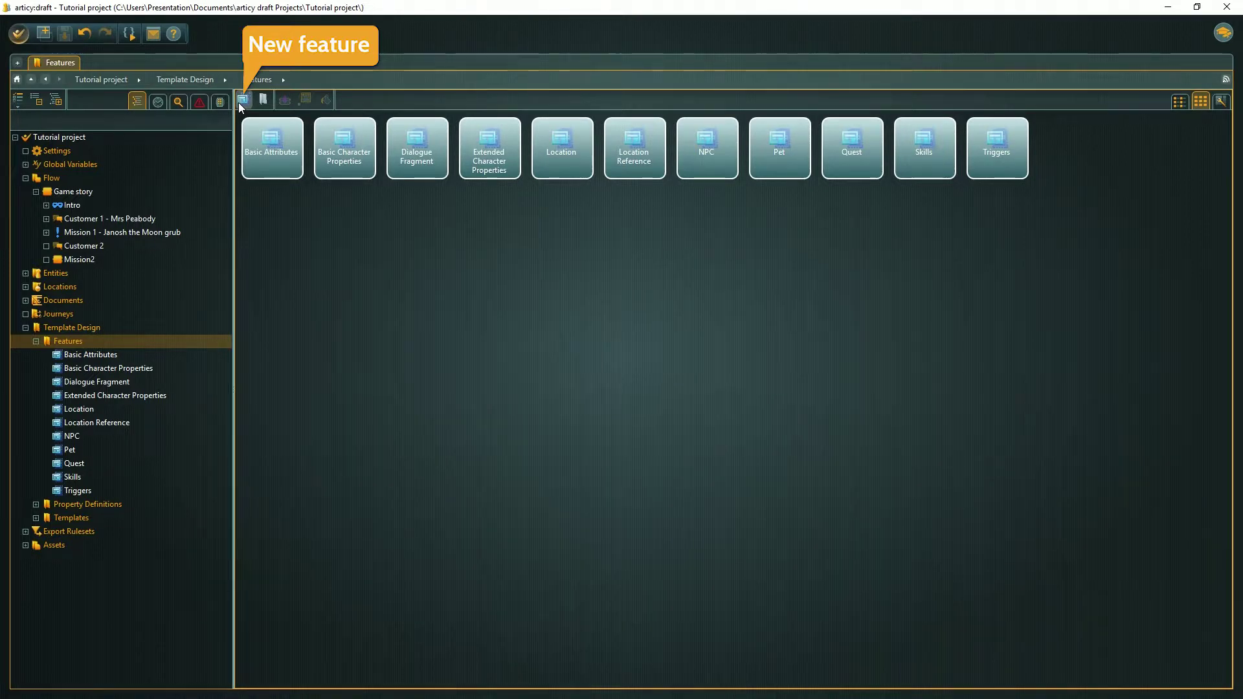
{"action": "left_click", "coordinate": [238, 103]}
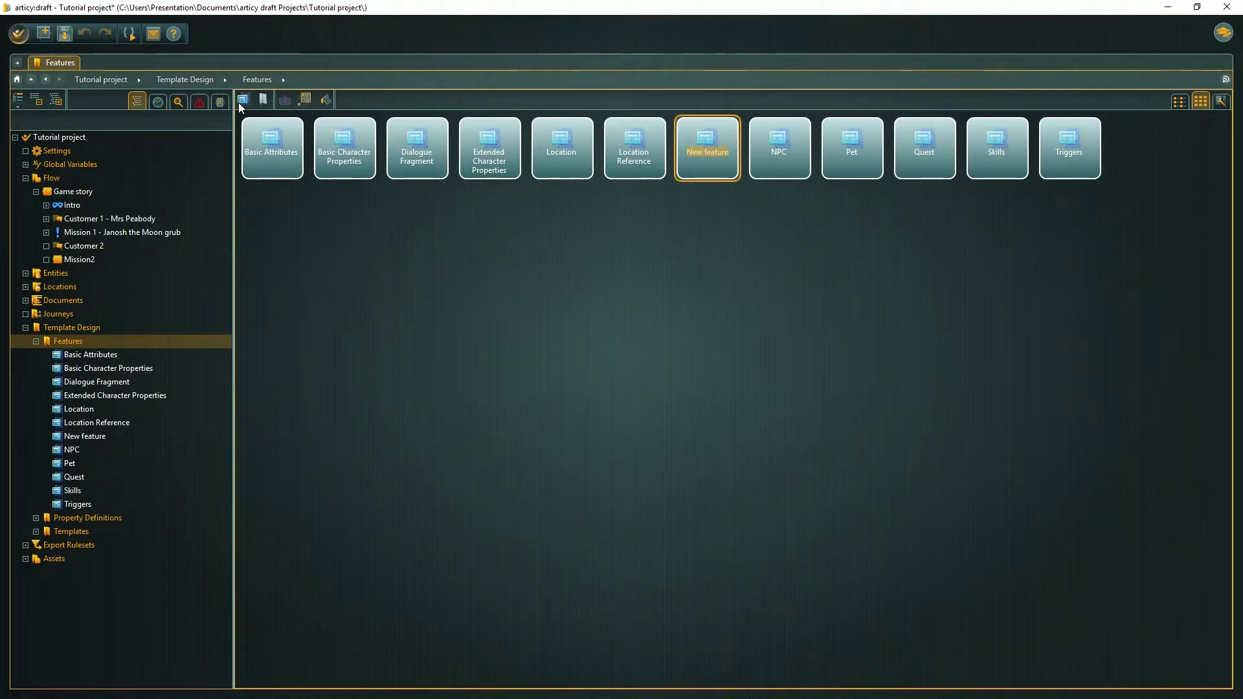
{"action": "type", "text": "Ba"}
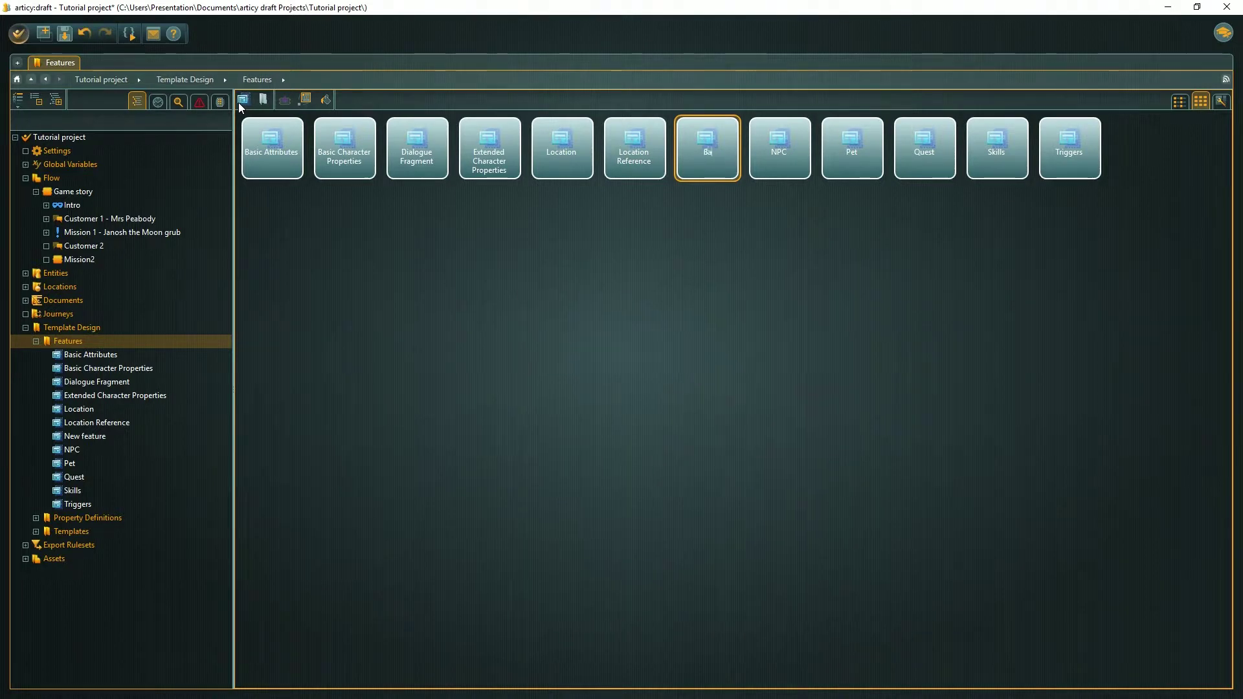
{"action": "type", "text": "sic Item"}
{"action": "key", "text": "Return"}
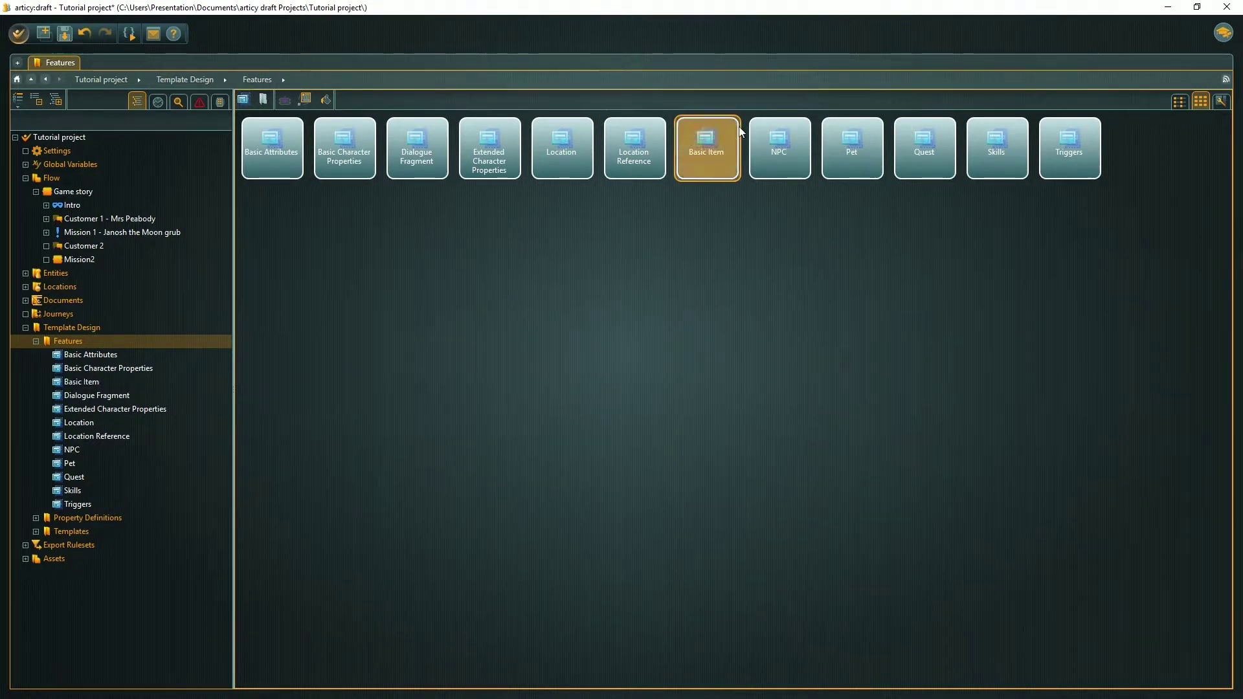
{"action": "double_click", "coordinate": [738, 128]}
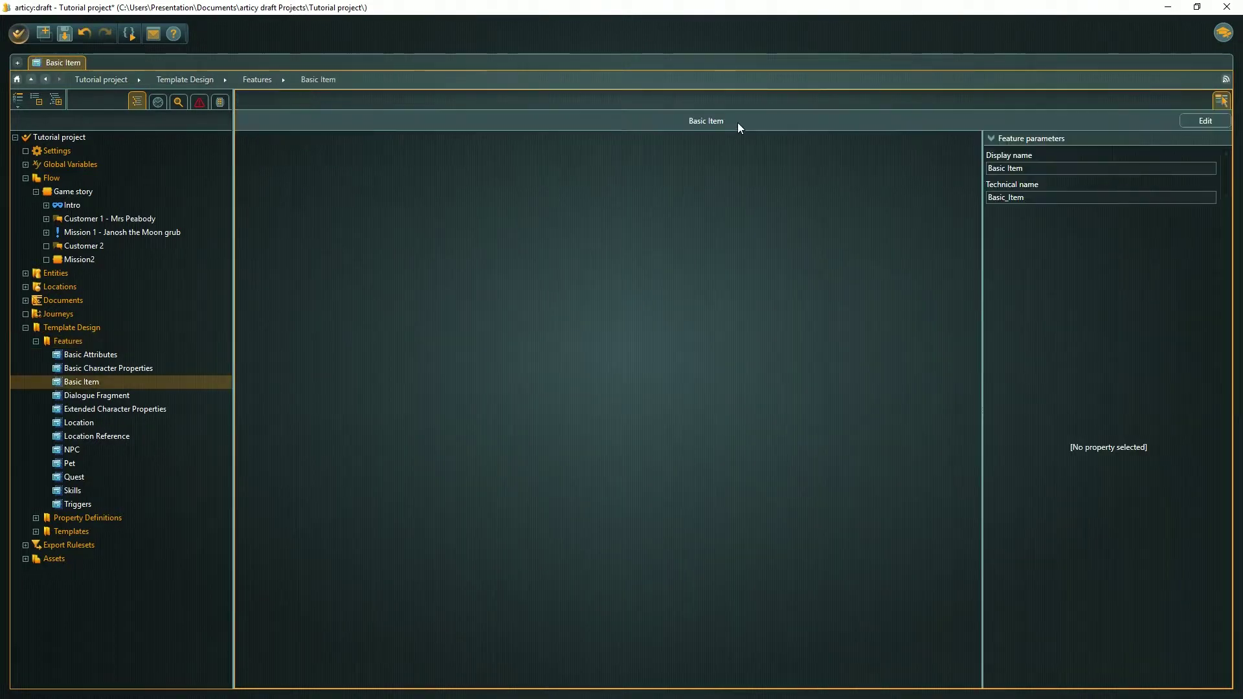
Add an 'Item type' drop-down list with values Character, Pet, Ship and Weapon
{"action": "left_click", "coordinate": [1205, 121]}
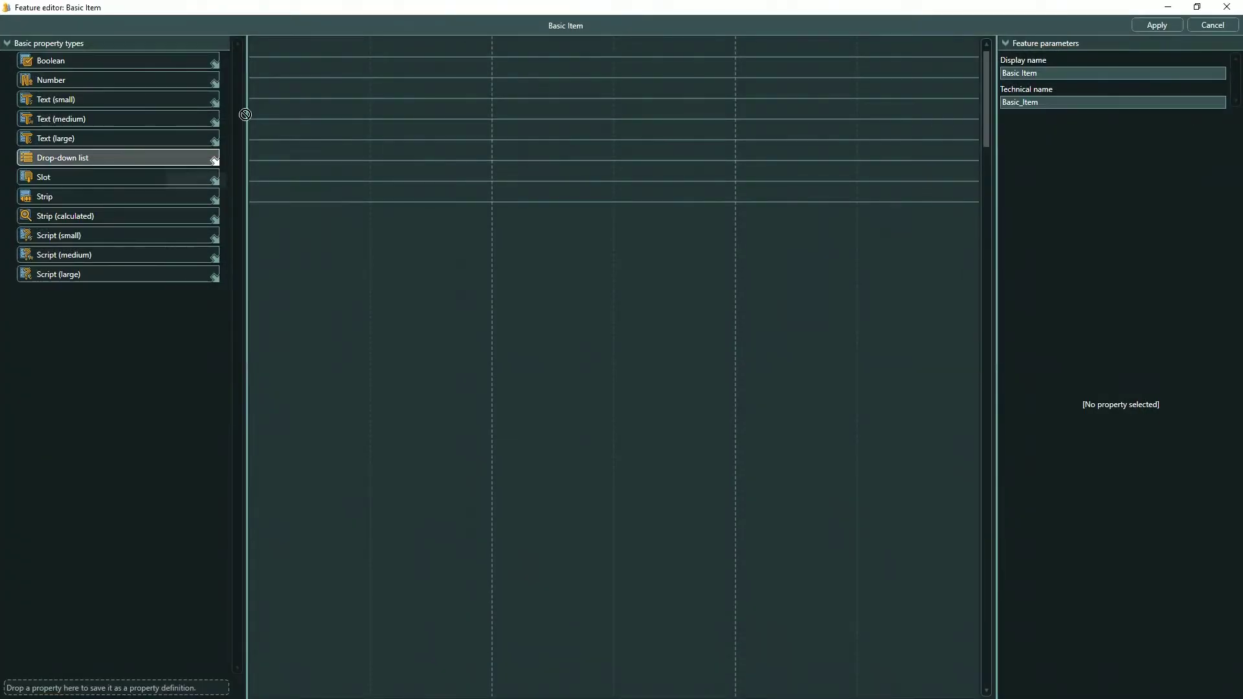
{"action": "left_click_drag", "start_coordinate": [63, 157], "coordinate": [319, 64]}
{"action": "left_click", "coordinate": [558, 250]}
{"action": "type", "text": "C"}
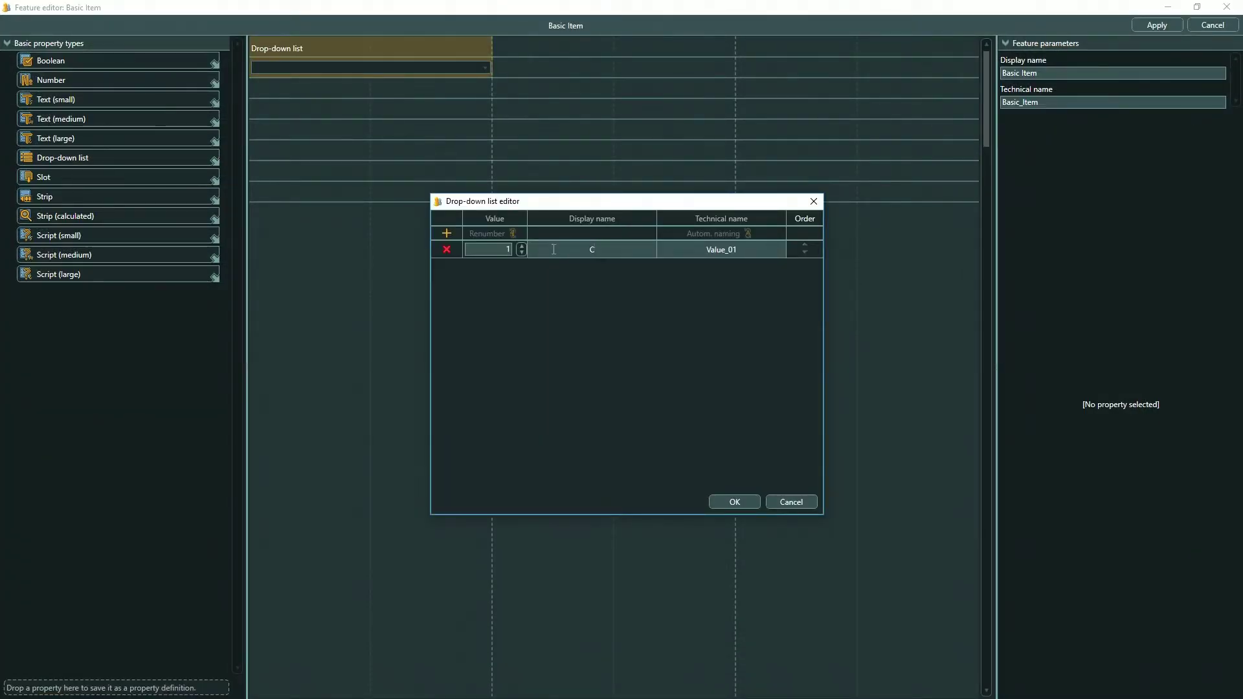
{"action": "type", "text": "haracter"}
{"action": "left_click", "coordinate": [446, 233]}
{"action": "type", "text": "Pet"}
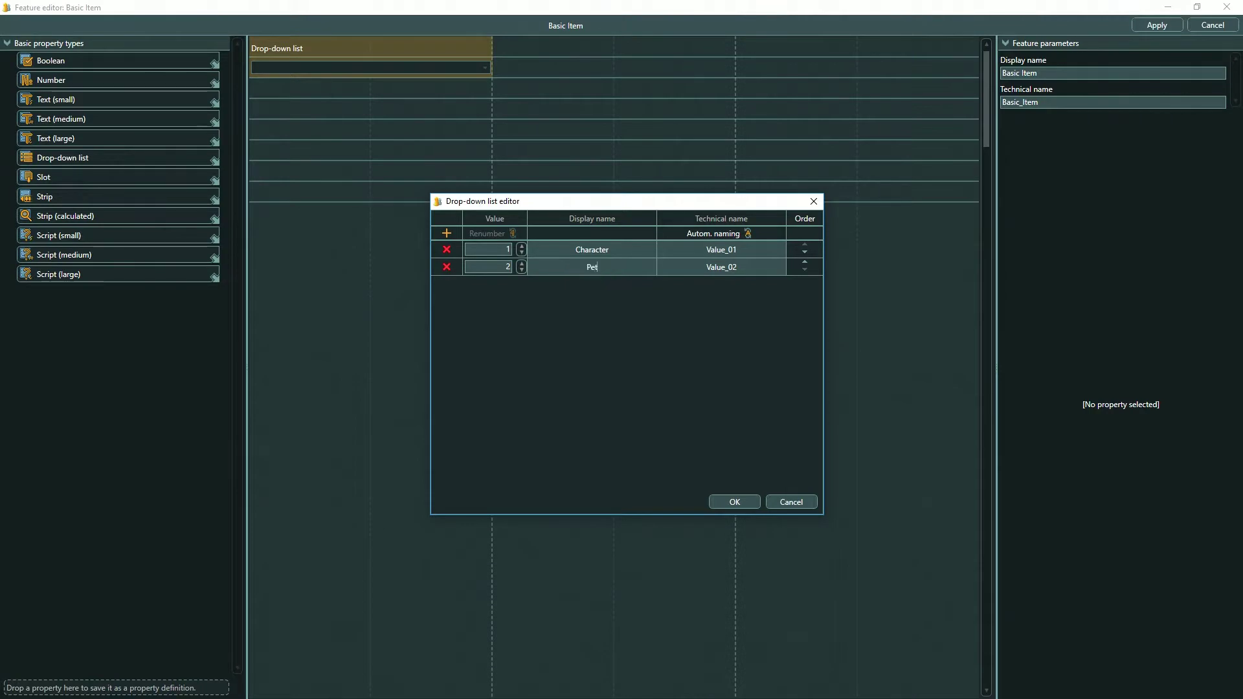
{"action": "left_click", "coordinate": [446, 233]}
{"action": "type", "text": "Ship"}
{"action": "left_click", "coordinate": [445, 233]}
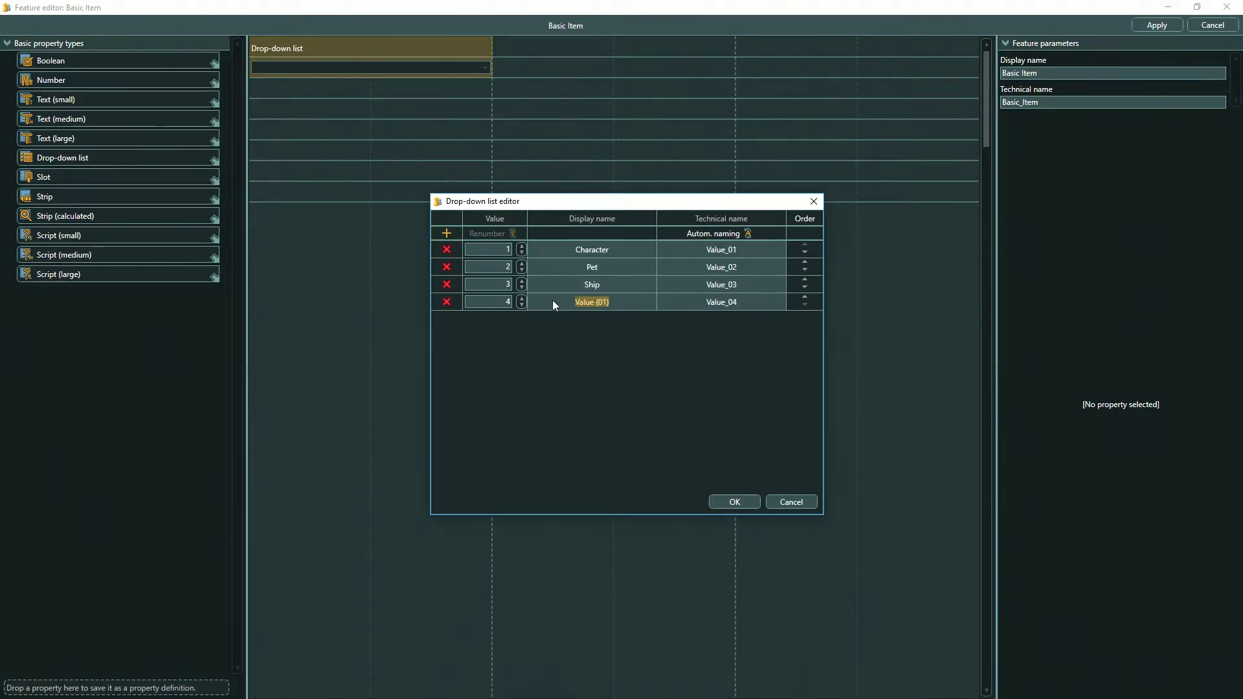
{"action": "type", "text": "Weapon"}
{"action": "left_click", "coordinate": [735, 501]}
{"action": "left_click", "coordinate": [377, 50]}
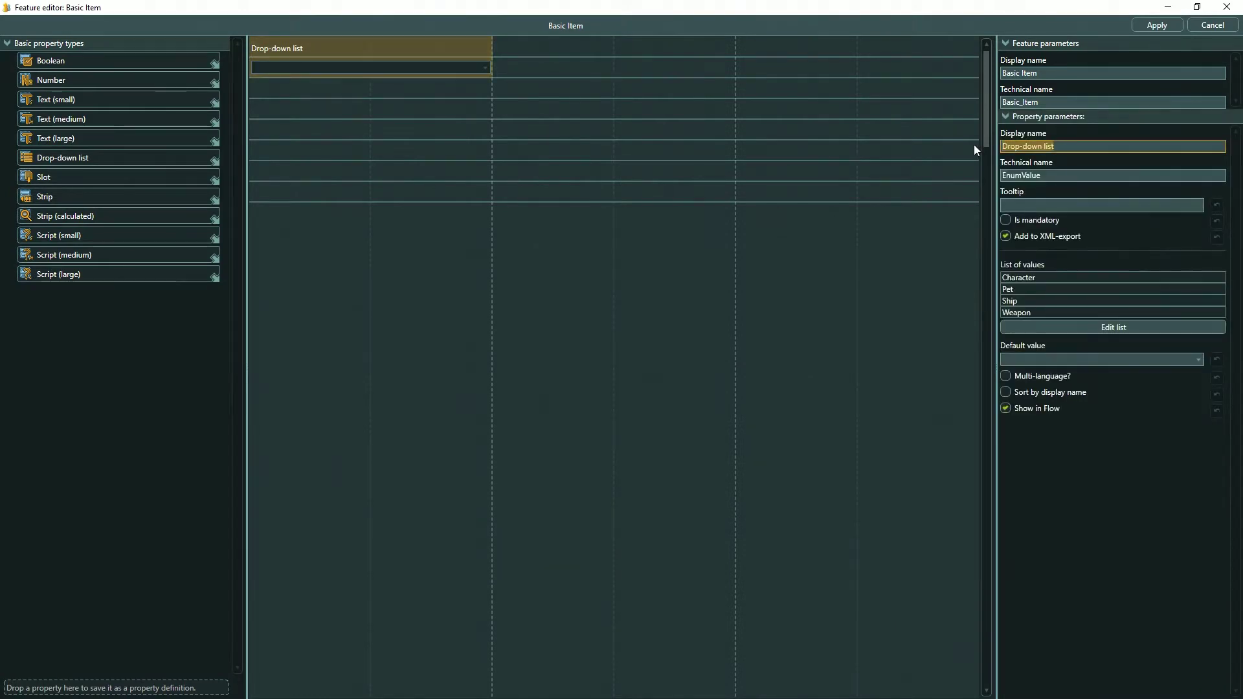
{"action": "type", "text": "Item type"}
{"action": "double_click", "coordinate": [1050, 173]}
{"action": "type", "text": "ItemType"}
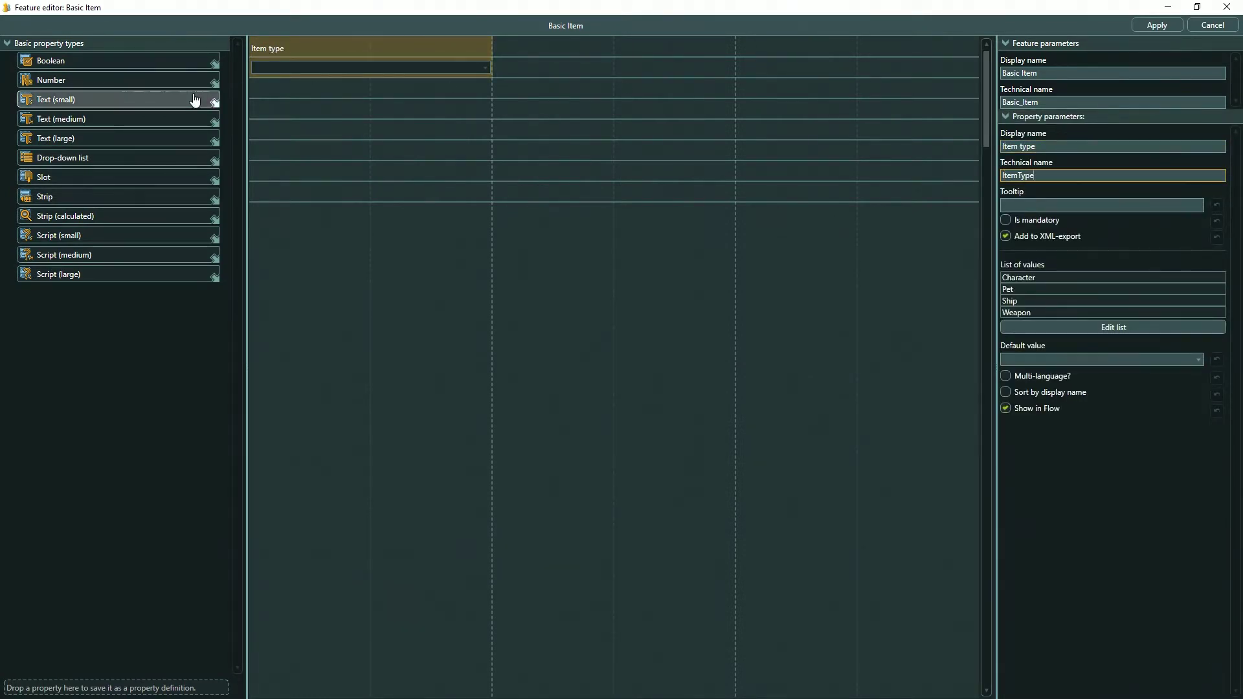
Add a 'Weight' number property below Item type, limited to 0–10000
{"action": "left_click_drag", "start_coordinate": [195, 82], "coordinate": [291, 90]}
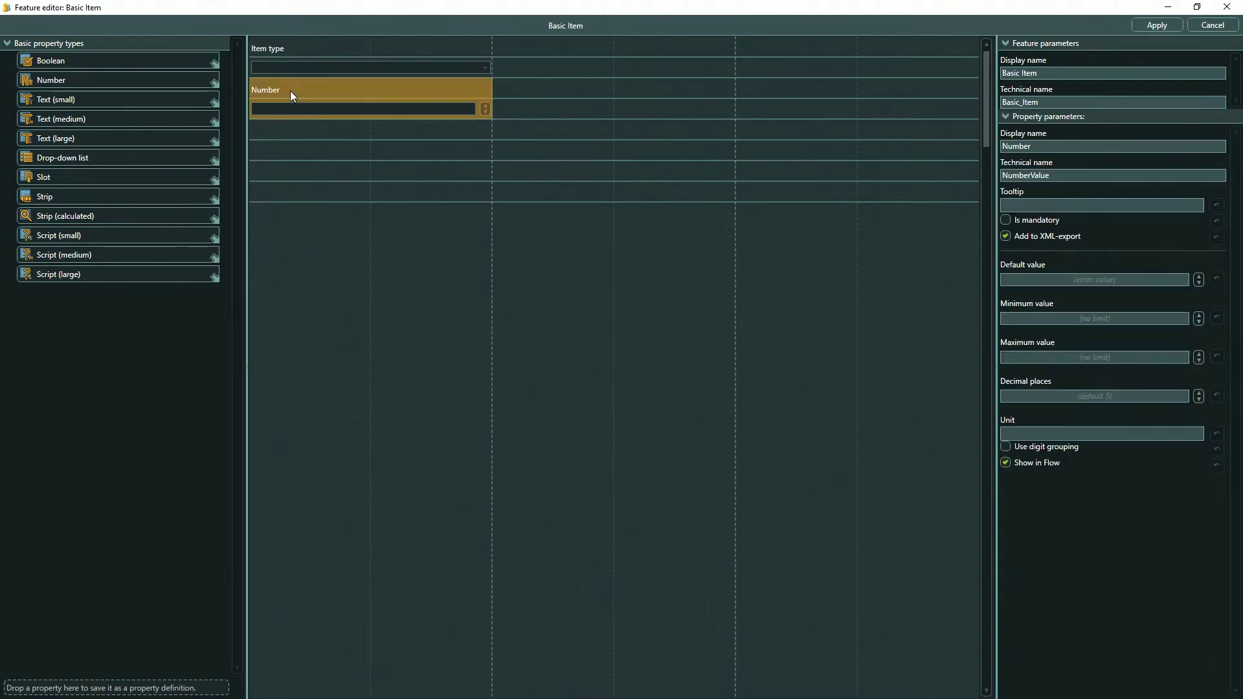
{"action": "type", "text": "Weight"}
{"action": "key", "text": "Tab"}
{"action": "key", "text": "BackSpace"}
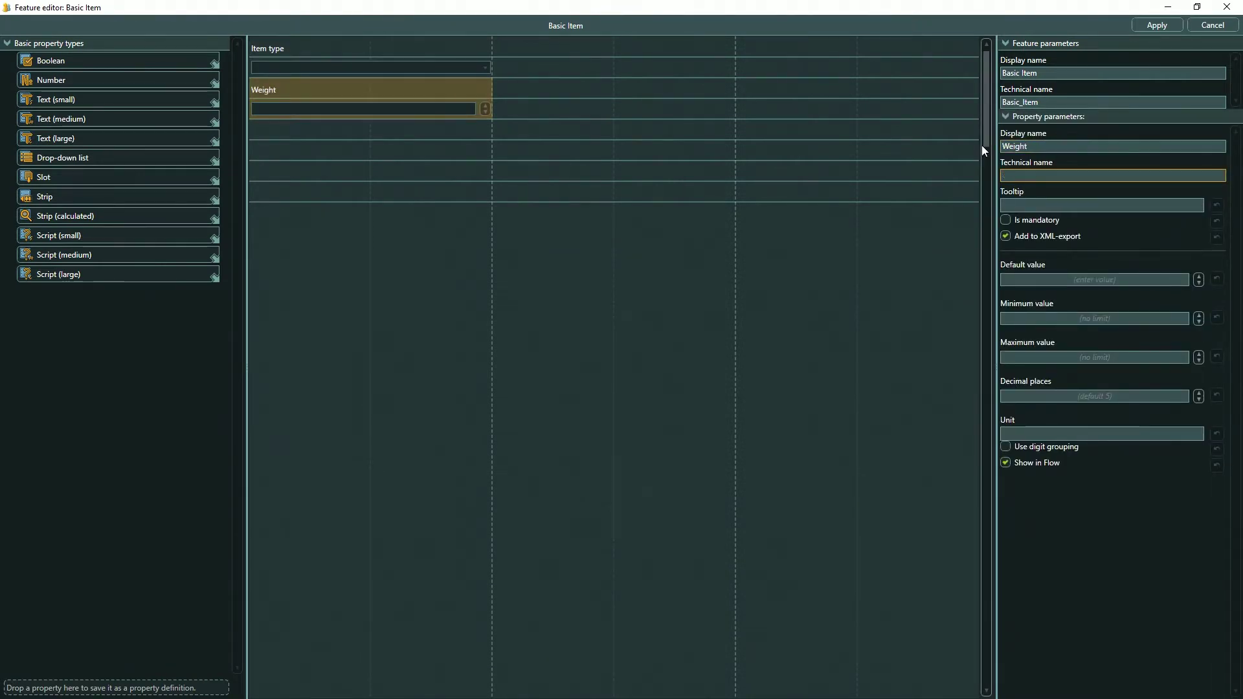
{"action": "type", "text": "Weight"}
{"action": "left_click", "coordinate": [1117, 318]}
{"action": "type", "text": "0"}
{"action": "left_click", "coordinate": [1181, 357]}
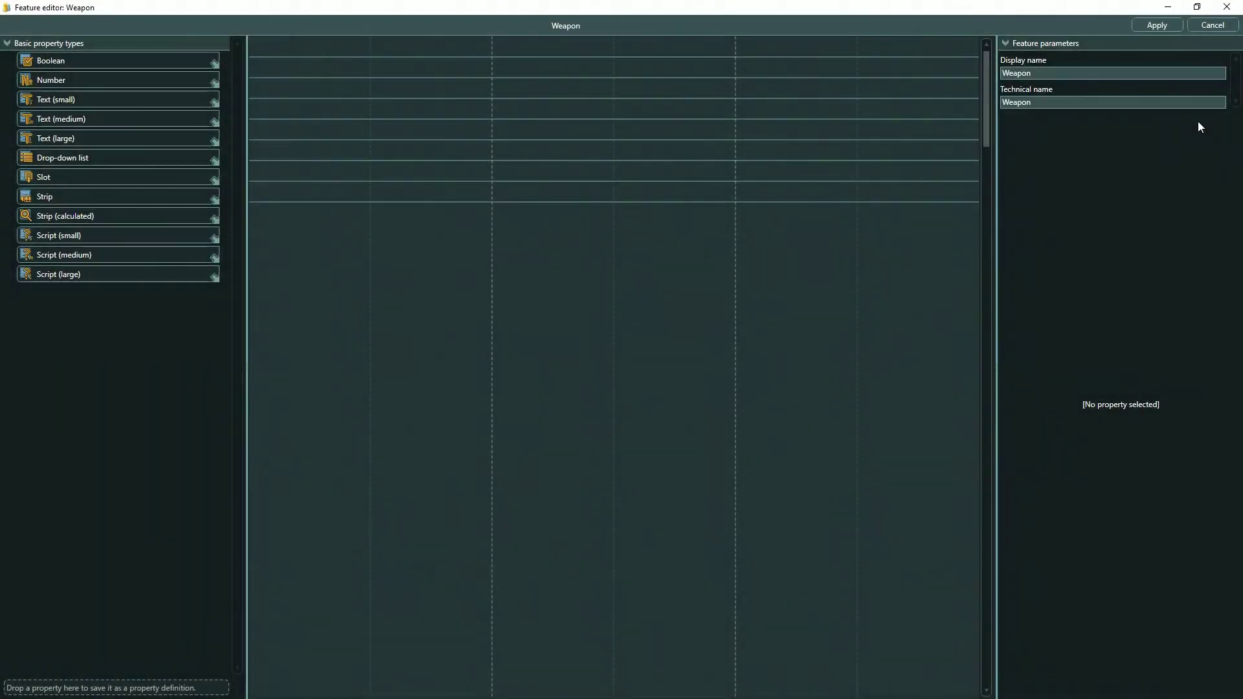
Add a 'Min damage' number property ranging 0 to 10000 with 0 decimals
{"action": "left_click_drag", "start_coordinate": [51, 80], "coordinate": [279, 68]}
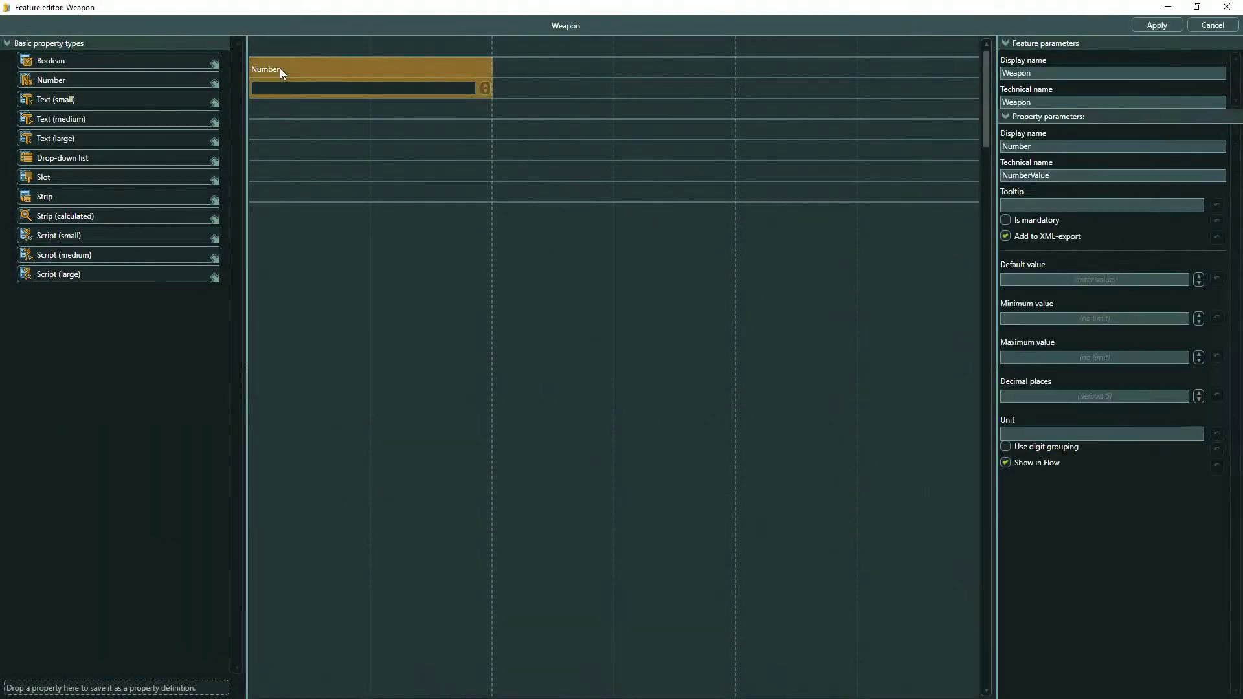
{"action": "type", "text": "Min damage"}
{"action": "key", "text": "Tab"}
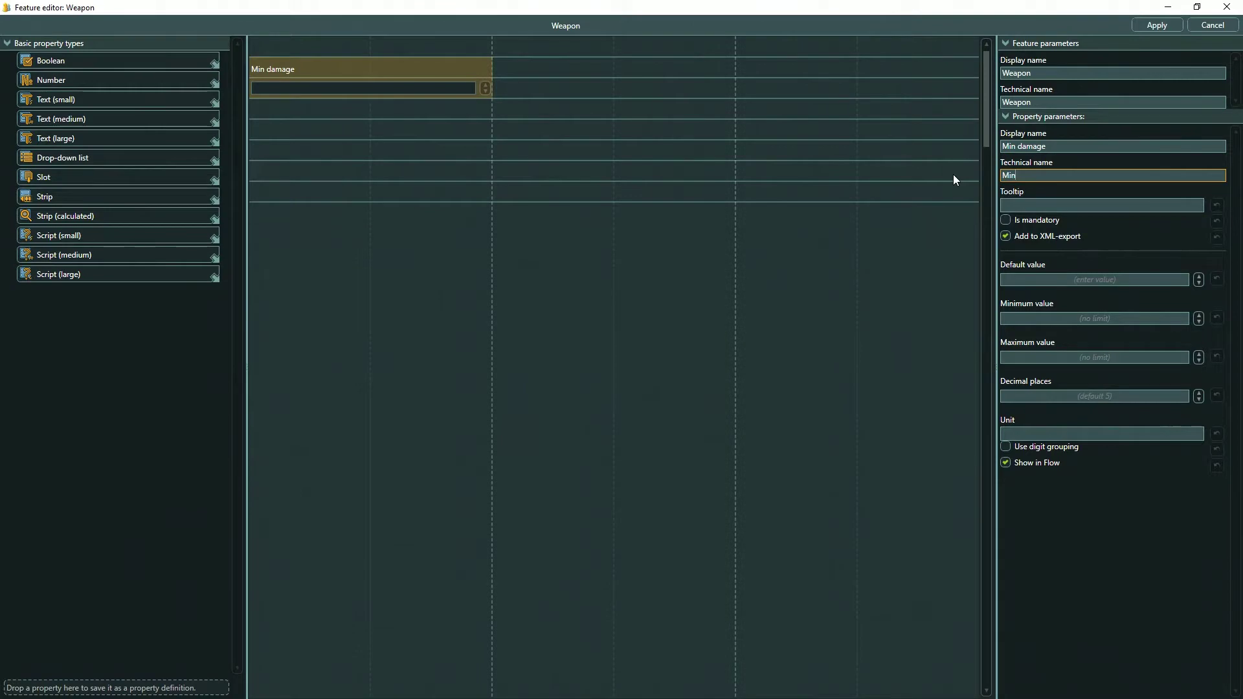
{"action": "type", "text": "MinDamage"}
{"action": "left_click", "coordinate": [1181, 319]}
{"action": "type", "text": "0"}
{"action": "left_click", "coordinate": [1179, 354]}
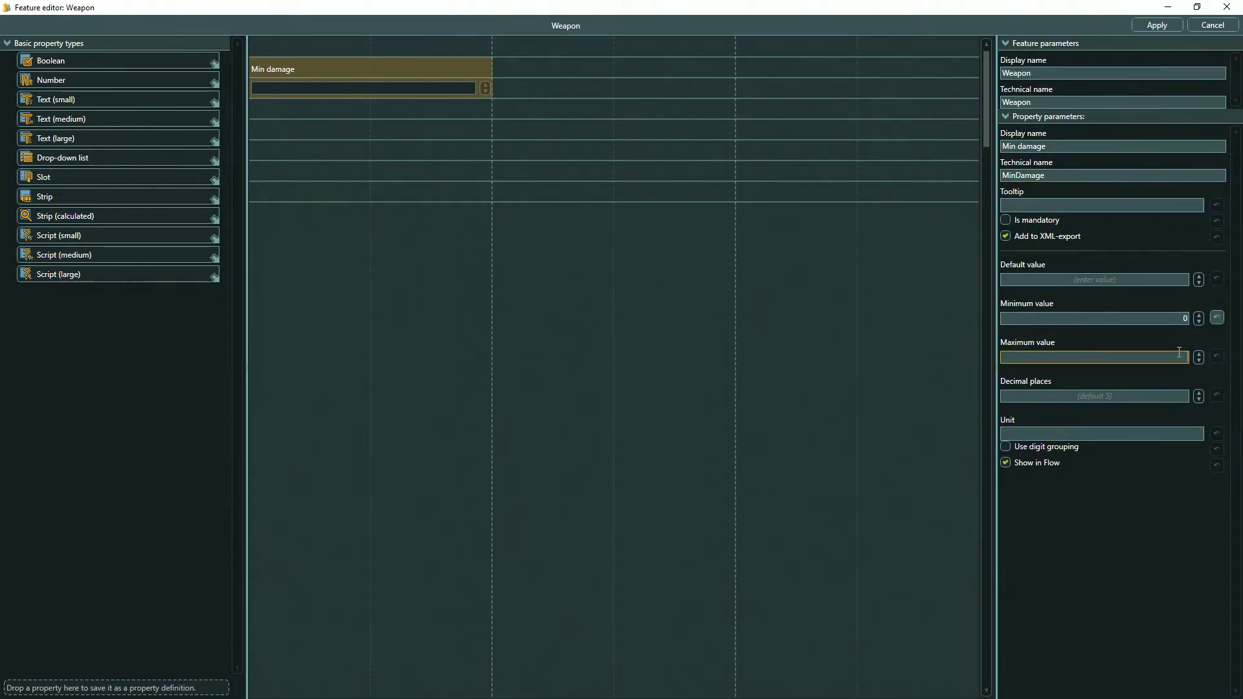
{"action": "type", "text": "10000"}
{"action": "key", "text": "Tab"}
{"action": "type", "text": "0"}
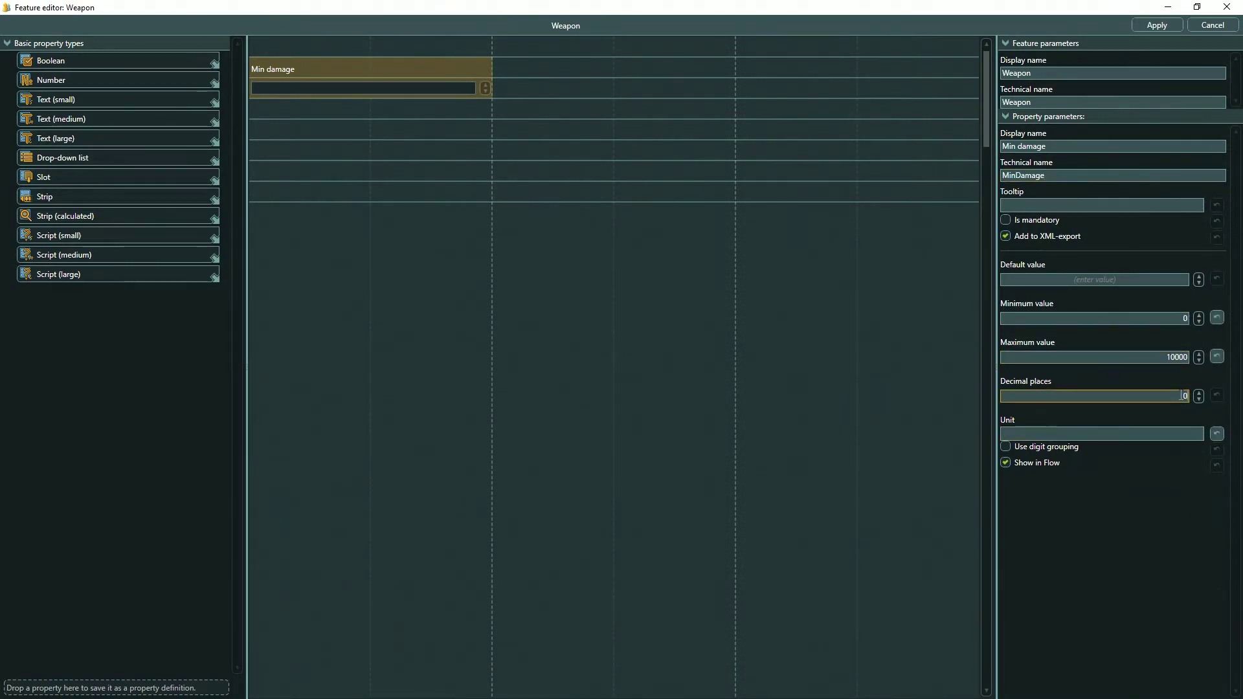
Duplicate Min damage into the second column and rename the copy 'Max Damage'
{"action": "key", "text": "ctrl+d"}
{"action": "left_click_drag", "start_coordinate": [366, 116], "coordinate": [526, 68]}
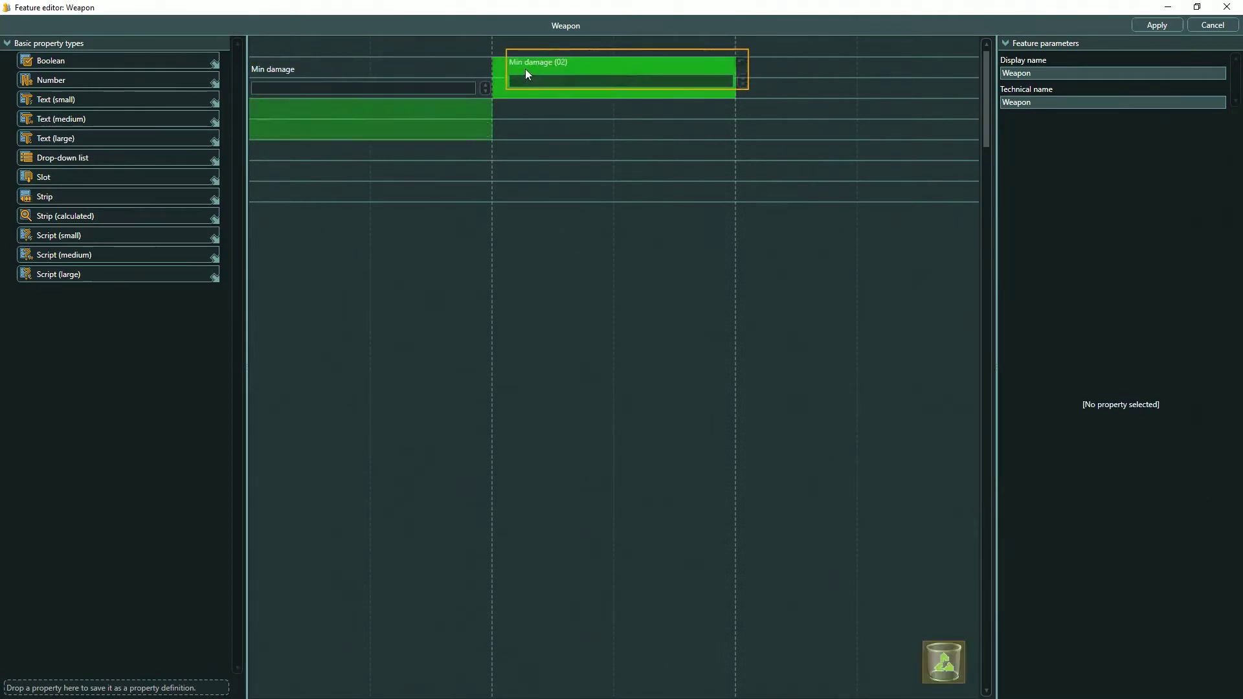
{"action": "triple_click", "coordinate": [1065, 145]}
{"action": "type", "text": "Max Damage"}
{"action": "key", "text": "Tab"}
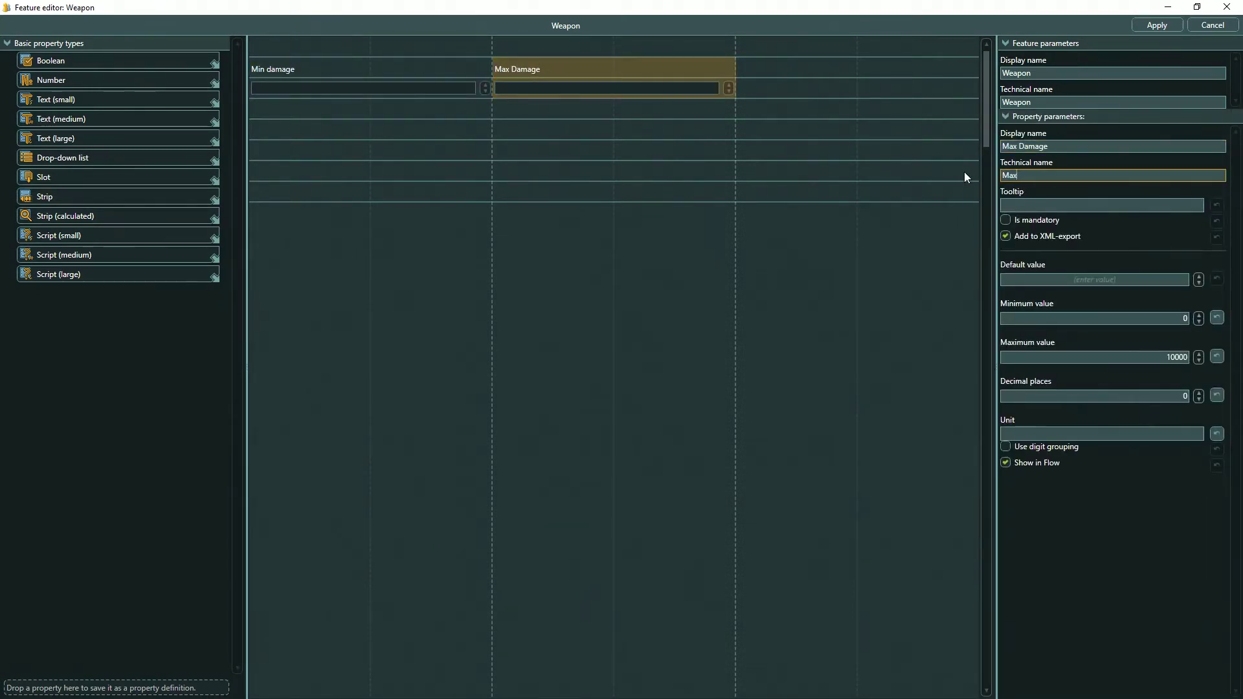
{"action": "type", "text": "MaxDamage"}
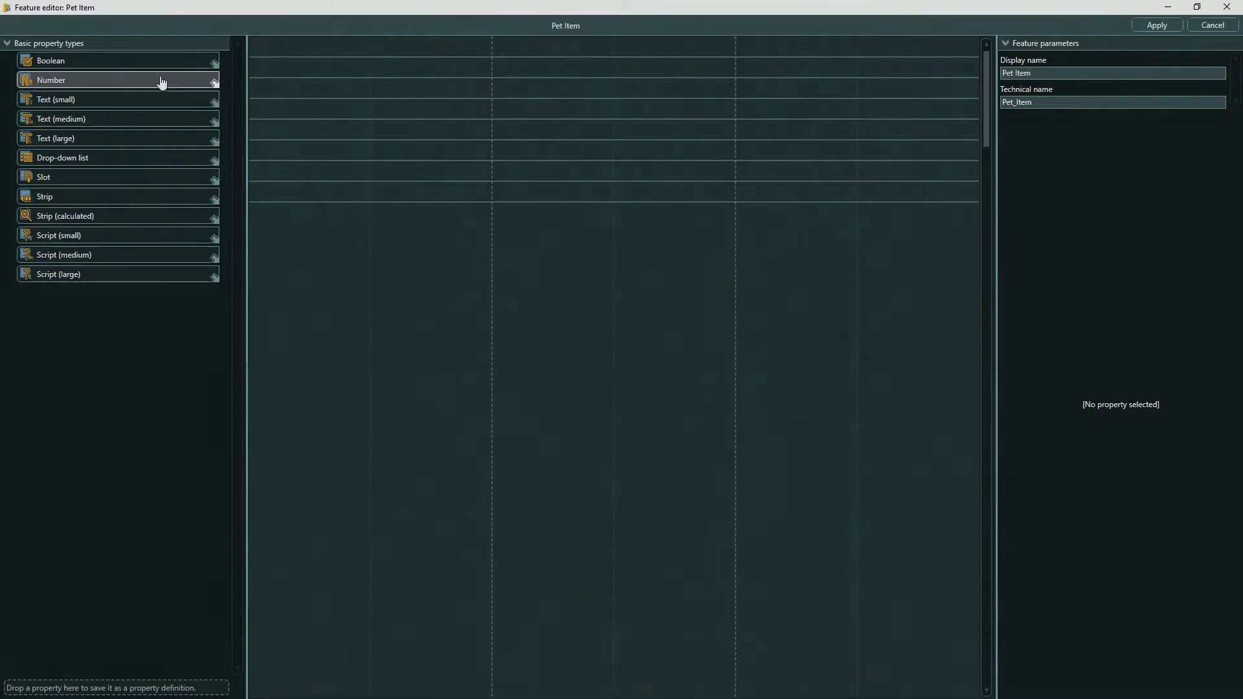
Add a 'Hunger Modifier' number property with default, minimum −10, maximum 10 and decimals set
{"action": "left_click_drag", "start_coordinate": [161, 83], "coordinate": [309, 69]}
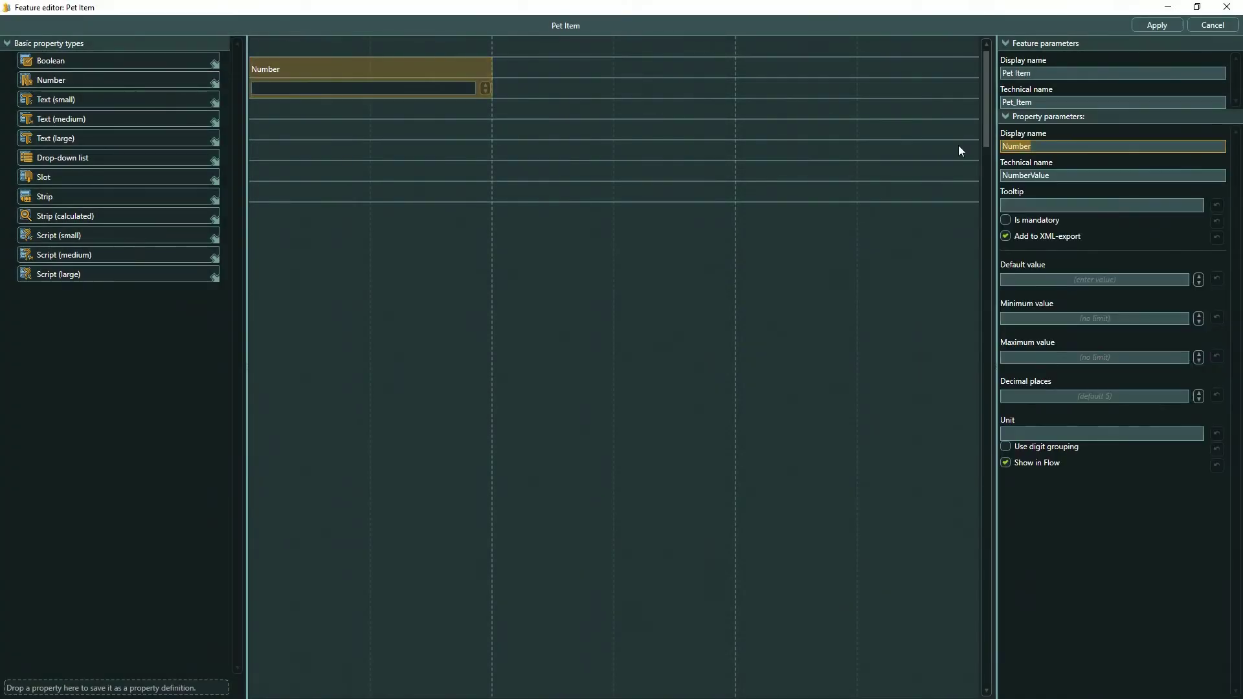
{"action": "type", "text": "Hunger Modifier"}
{"action": "key", "text": "Tab"}
{"action": "type", "text": "Hunger"}
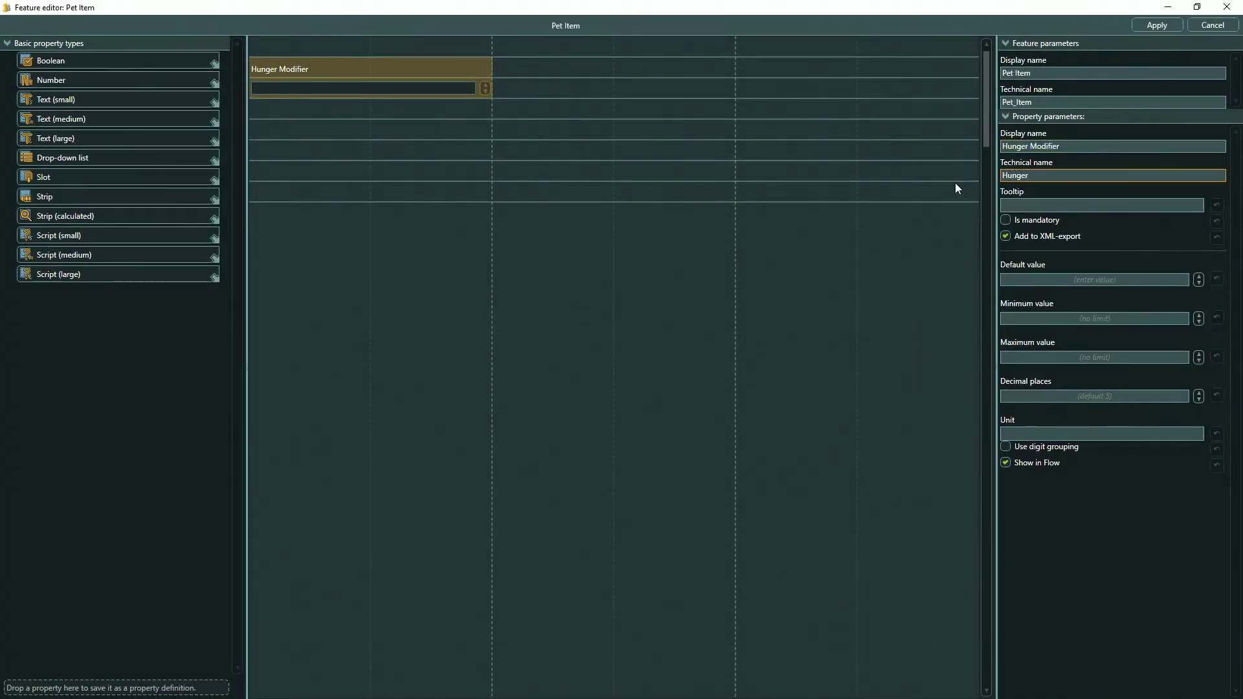
{"action": "left_click", "coordinate": [1156, 279]}
{"action": "type", "text": "0"}
{"action": "left_click", "coordinate": [1151, 317]}
{"action": "type", "text": "-10"}
{"action": "left_click", "coordinate": [1148, 358]}
{"action": "type", "text": "10"}
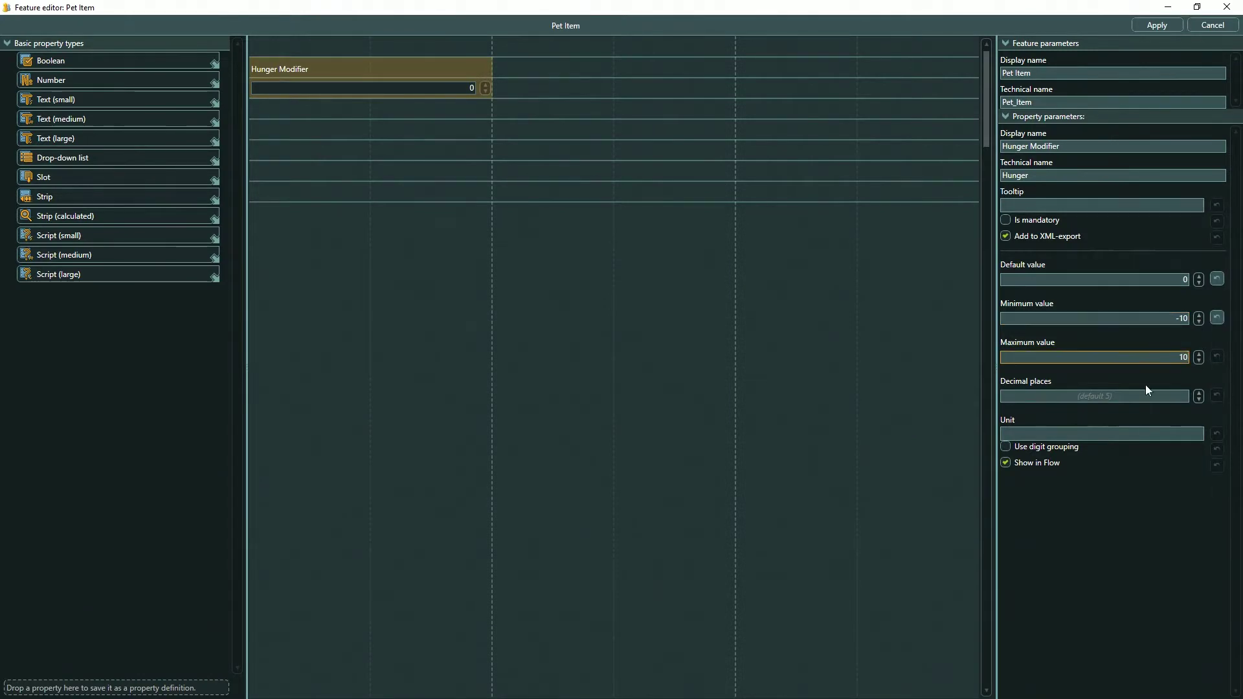
{"action": "left_click", "coordinate": [1146, 396]}
{"action": "type", "text": "0"}
Duplicate Hunger Modifier and rename the copy 'Thirst Modifier'
{"action": "right_click", "coordinate": [408, 74]}
{"action": "left_click", "coordinate": [418, 83]}
{"action": "left_click", "coordinate": [292, 110]}
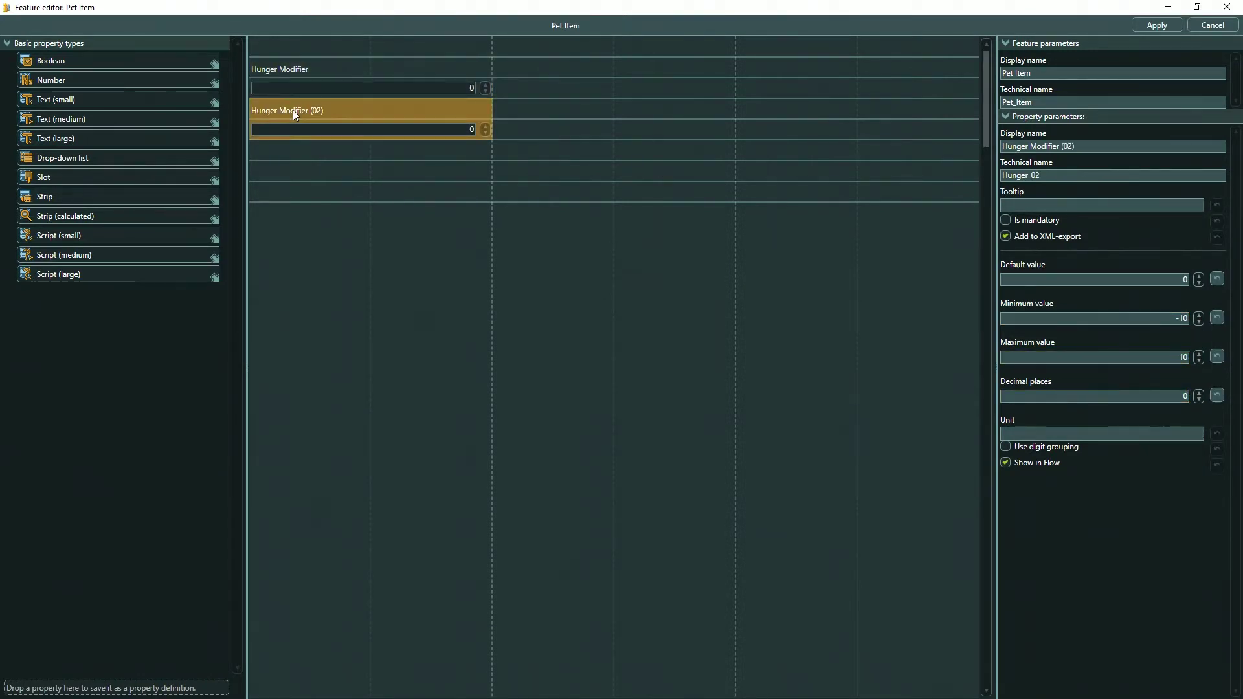
{"action": "double_click", "coordinate": [1016, 146]}
{"action": "type", "text": "Thirst"}
{"action": "key", "text": "BackSpace"}
{"action": "key", "text": "BackSpace"}
{"action": "key", "text": "BackSpace"}
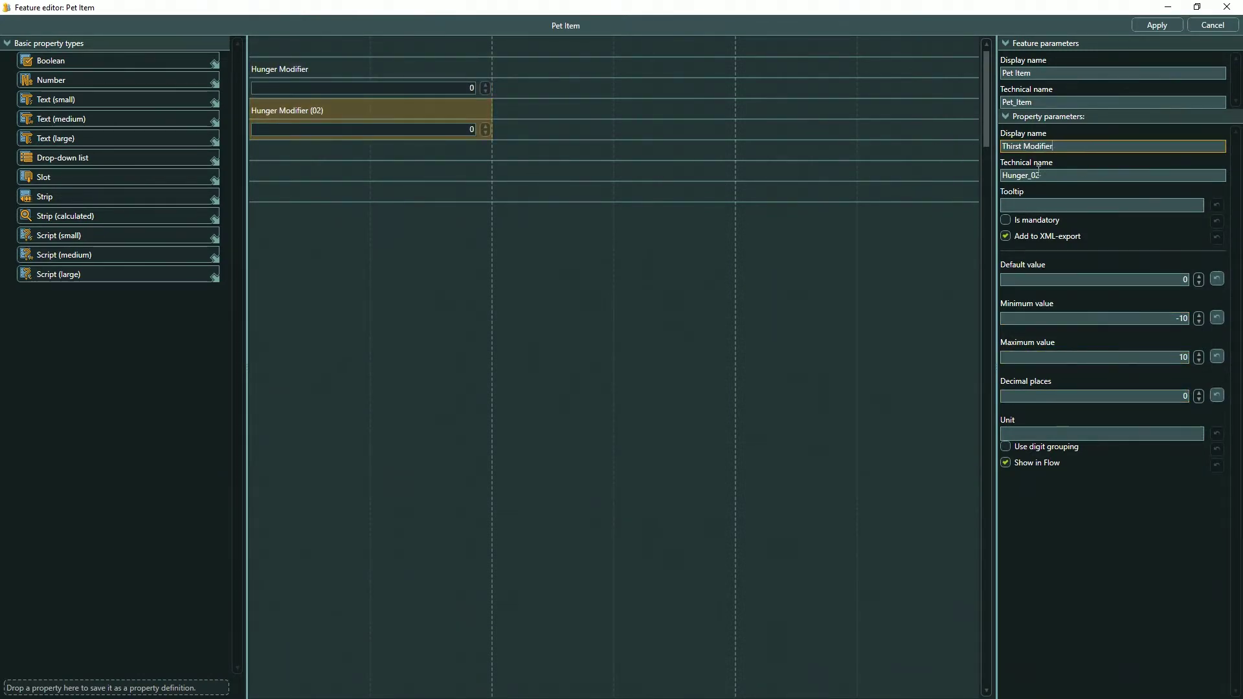
{"action": "key", "text": "Tab"}
{"action": "type", "text": "Thirst"}
Paste another Hunger Modifier copy into column two and rename it 'Aggression Modifier'
{"action": "right_click", "coordinate": [602, 73]}
{"action": "left_click", "coordinate": [619, 82]}
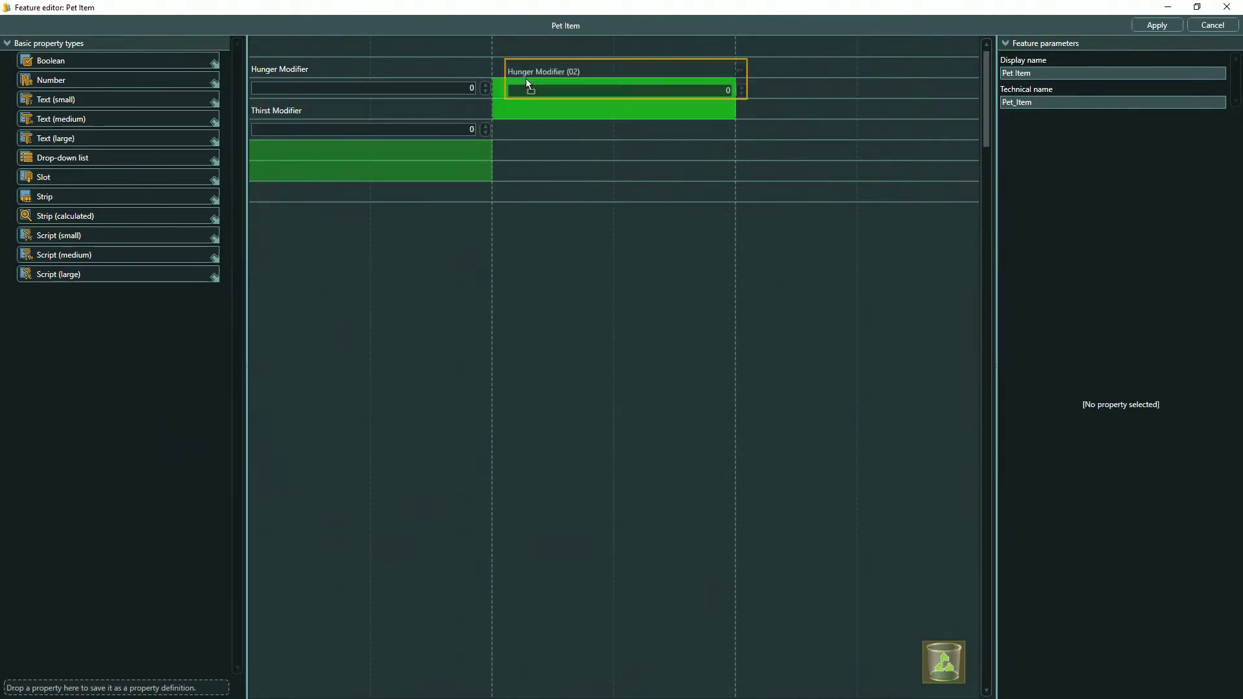
{"action": "left_click", "coordinate": [528, 67]}
{"action": "double_click", "coordinate": [1016, 145]}
{"action": "type", "text": "Affection"}
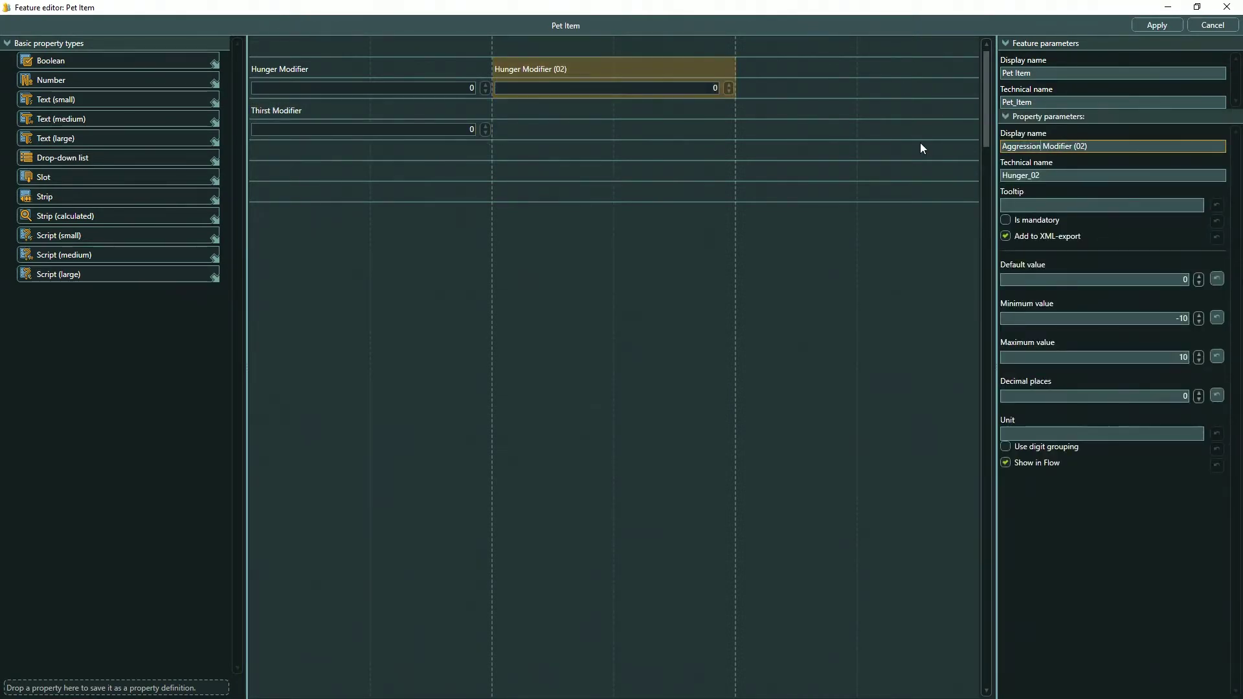
{"action": "key", "text": "BackSpace"}
{"action": "key", "text": "BackSpace"}
{"action": "key", "text": "BackSpace"}
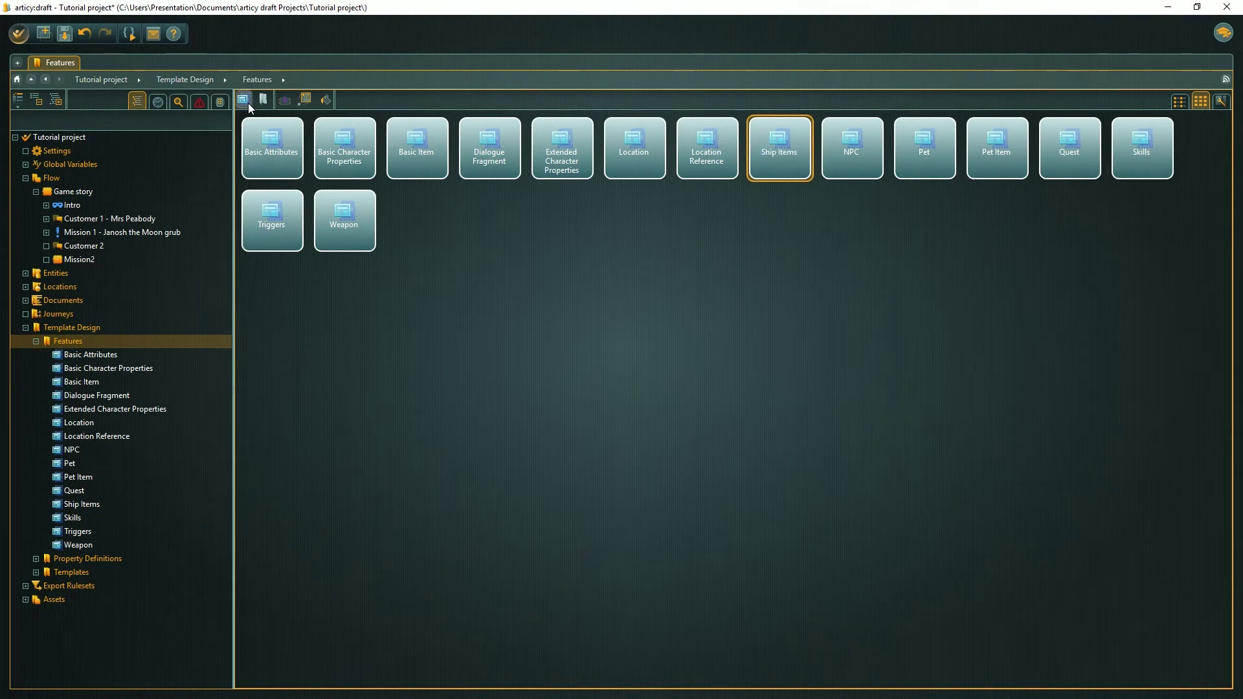
Give Ship Items a 'Cubic meters' number limited to 0–250, then add another number below
{"action": "double_click", "coordinate": [780, 148]}
{"action": "left_click", "coordinate": [1202, 122]}
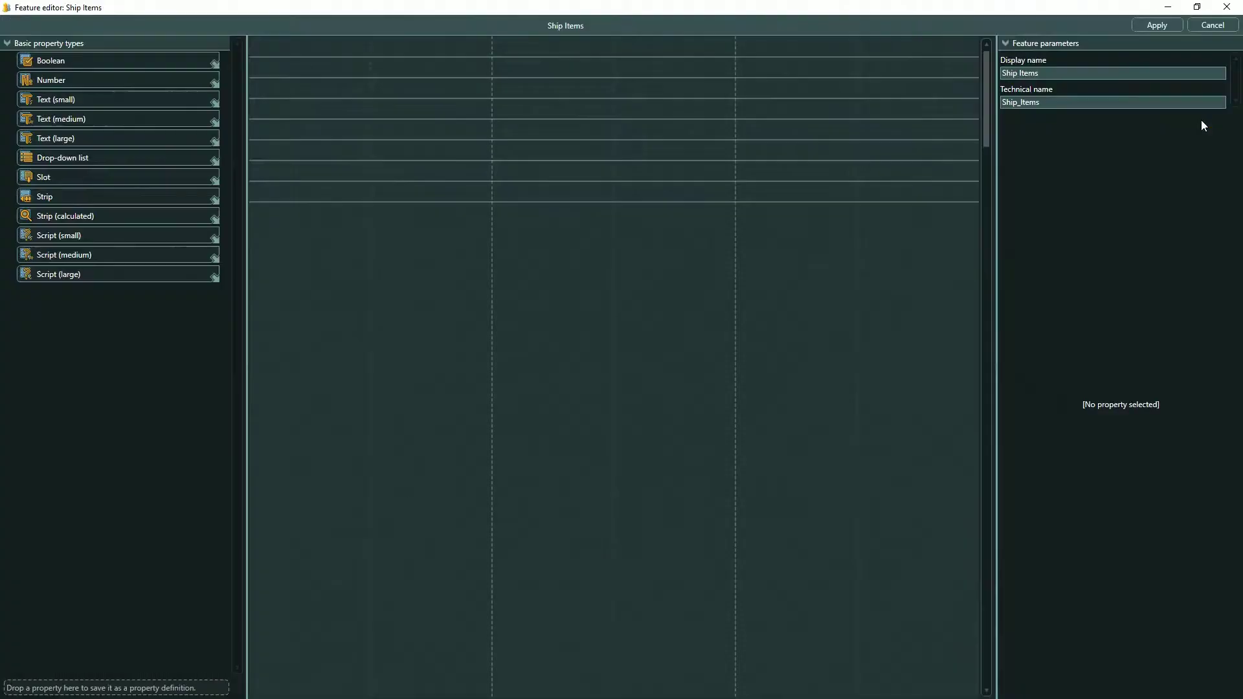
{"action": "left_click_drag", "start_coordinate": [58, 80], "coordinate": [277, 71]}
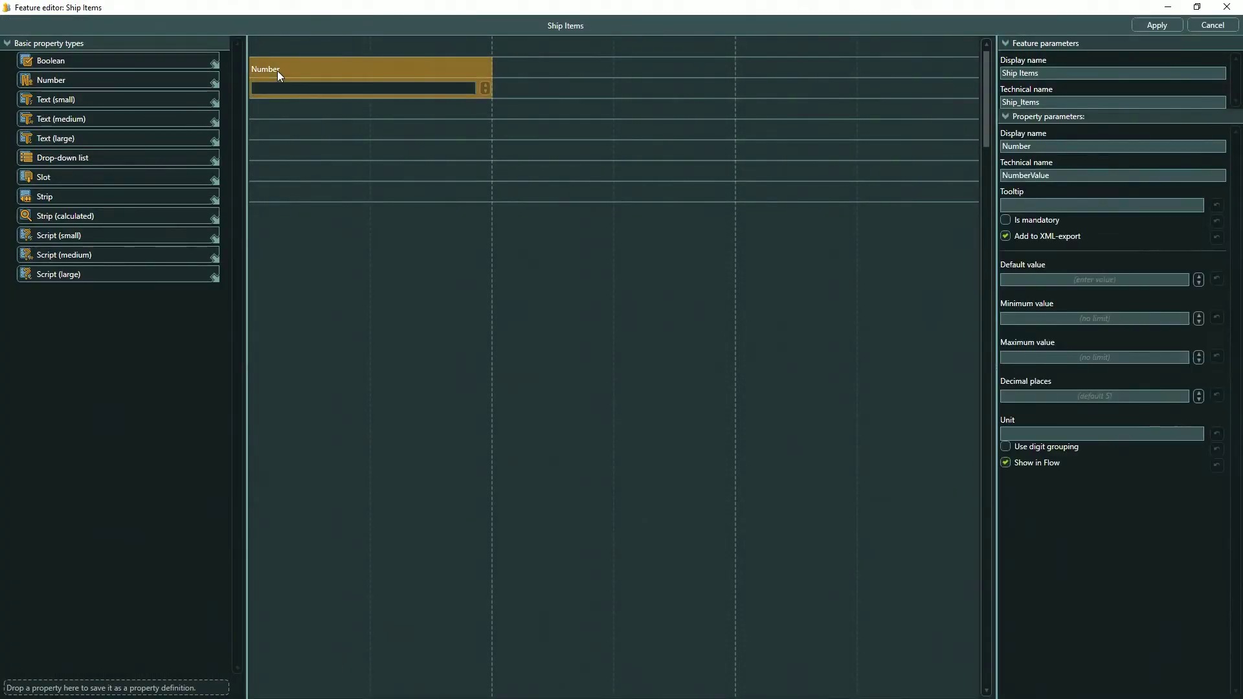
{"action": "double_click", "coordinate": [1041, 146]}
{"action": "type", "text": "Cubic meters"}
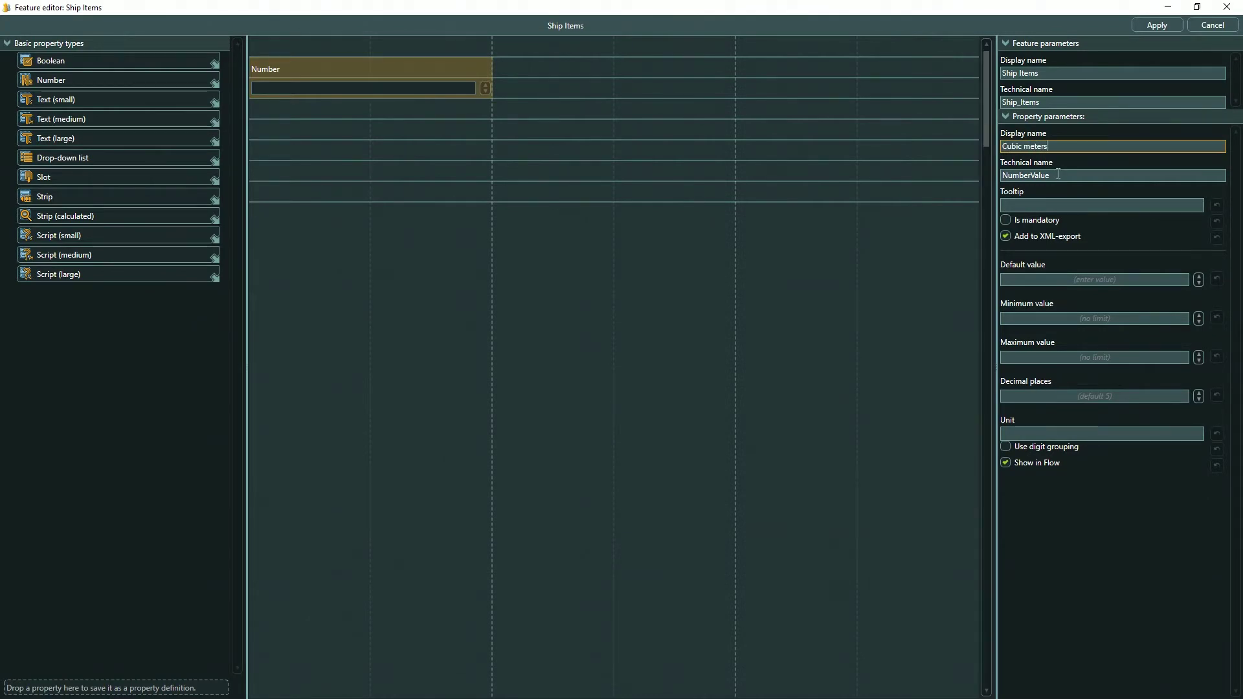
{"action": "key", "text": "Tab"}
{"action": "type", "text": "CubicMeters"}
{"action": "left_click", "coordinate": [1166, 318]}
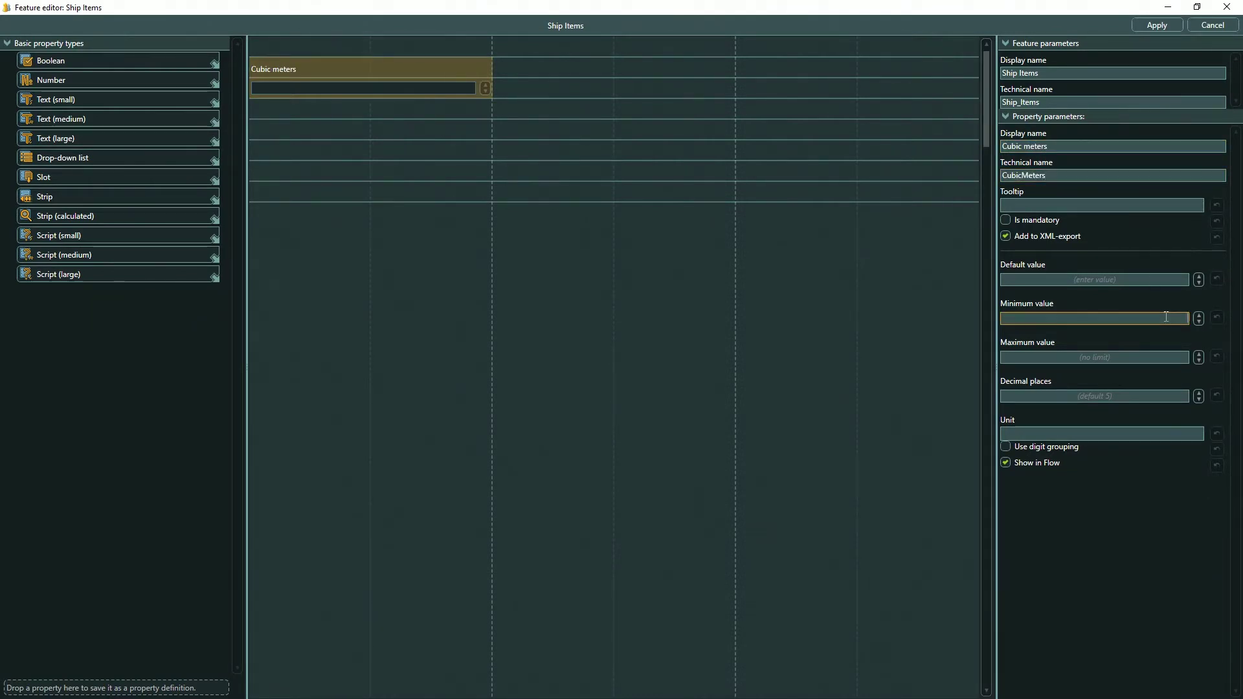
{"action": "type", "text": "0"}
{"action": "left_click", "coordinate": [1172, 358]}
{"action": "type", "text": "250"}
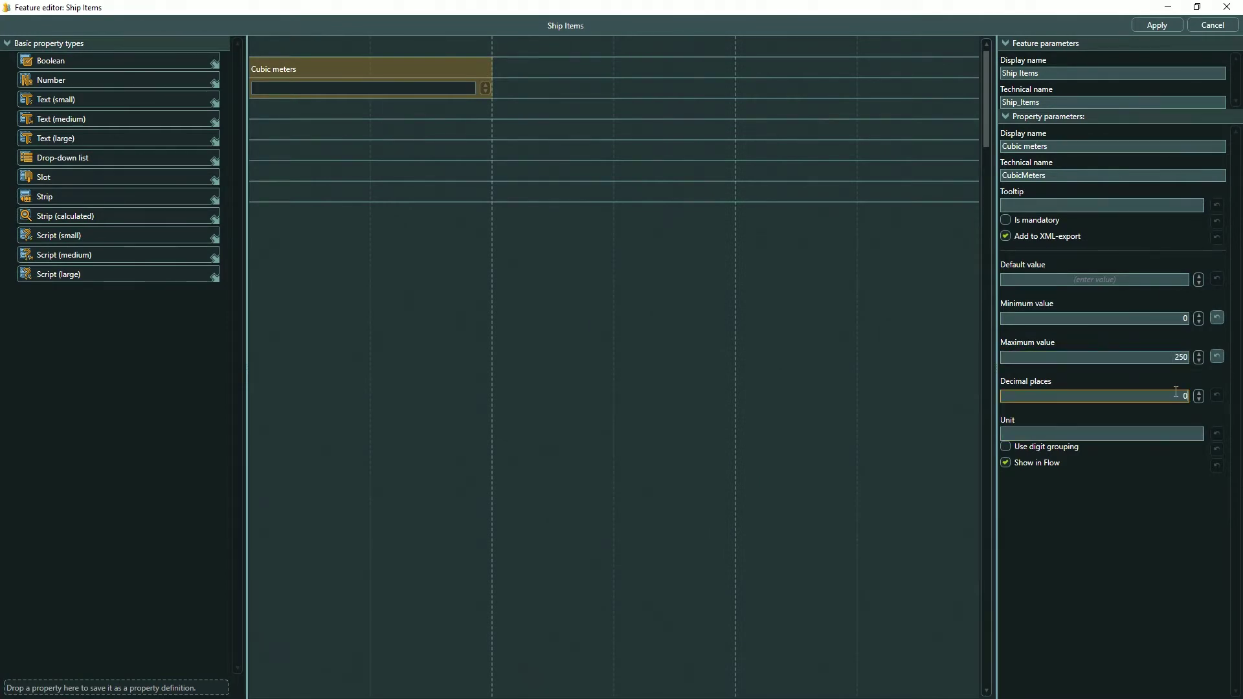
{"action": "left_click_drag", "start_coordinate": [68, 82], "coordinate": [276, 116]}
{"action": "left_click", "coordinate": [277, 118]}
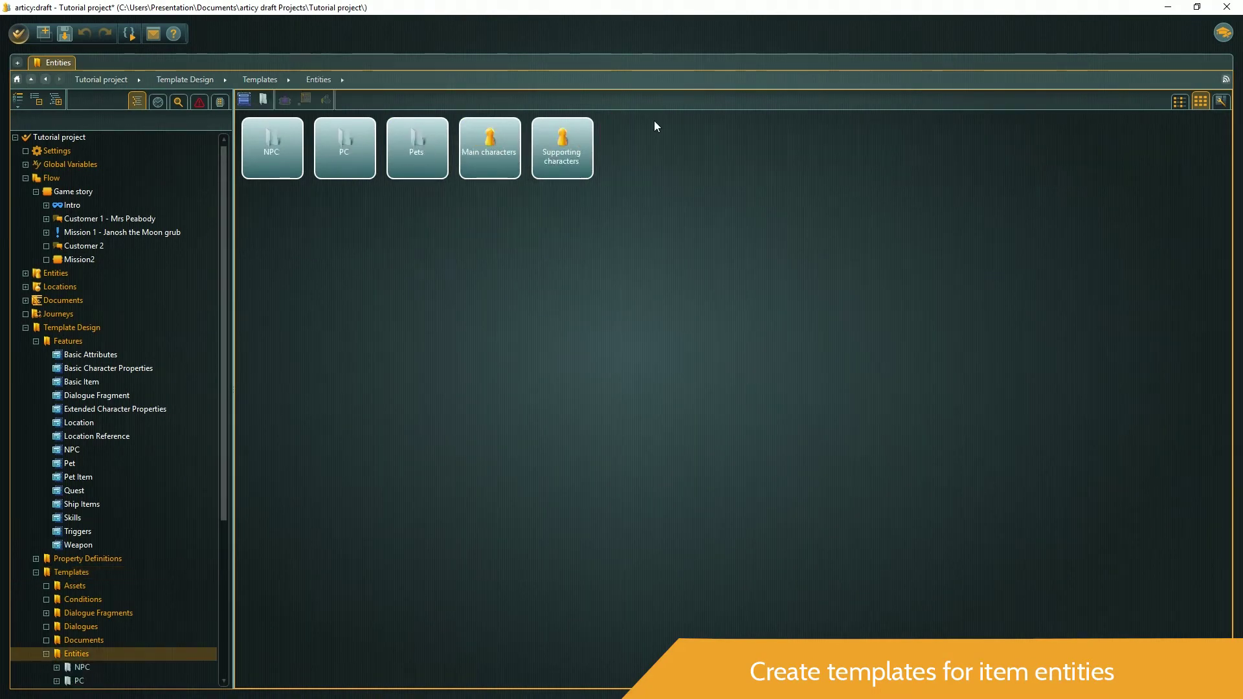
Create an 'Items' folder under Entities templates holding a new 'Basic Item' template
{"action": "left_click", "coordinate": [264, 101]}
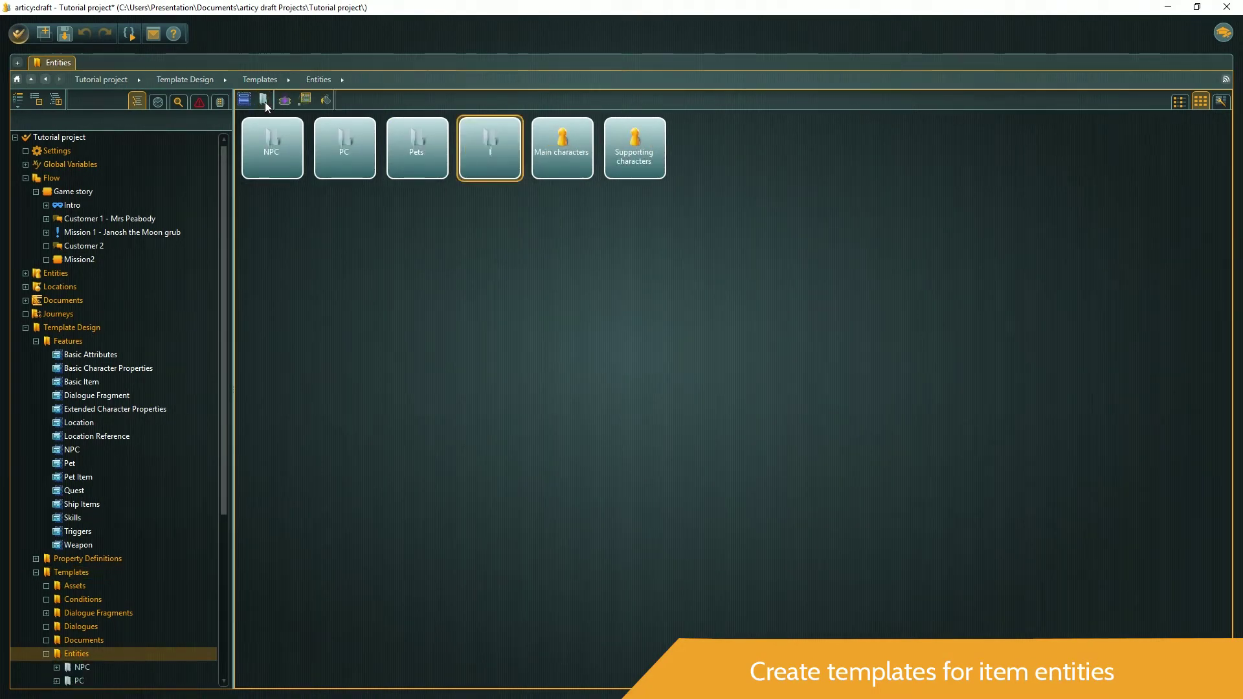
{"action": "type", "text": "Items"}
{"action": "key", "text": "Return"}
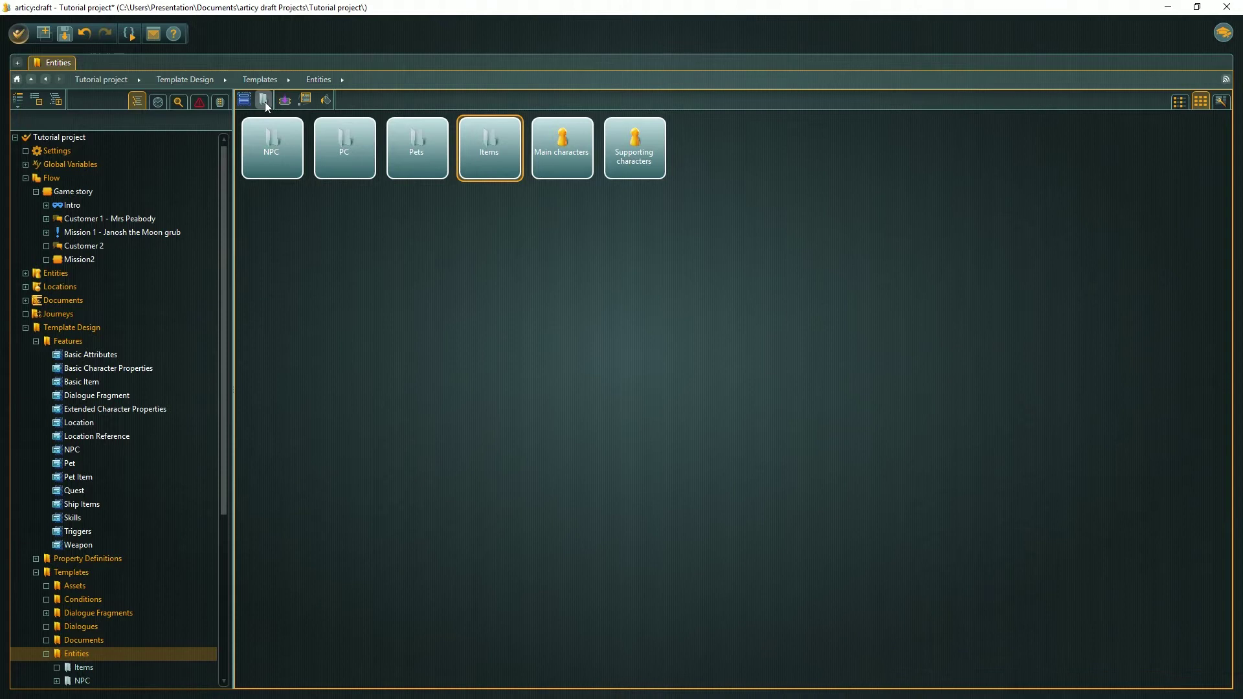
{"action": "double_click", "coordinate": [507, 127]}
{"action": "left_click", "coordinate": [244, 103]}
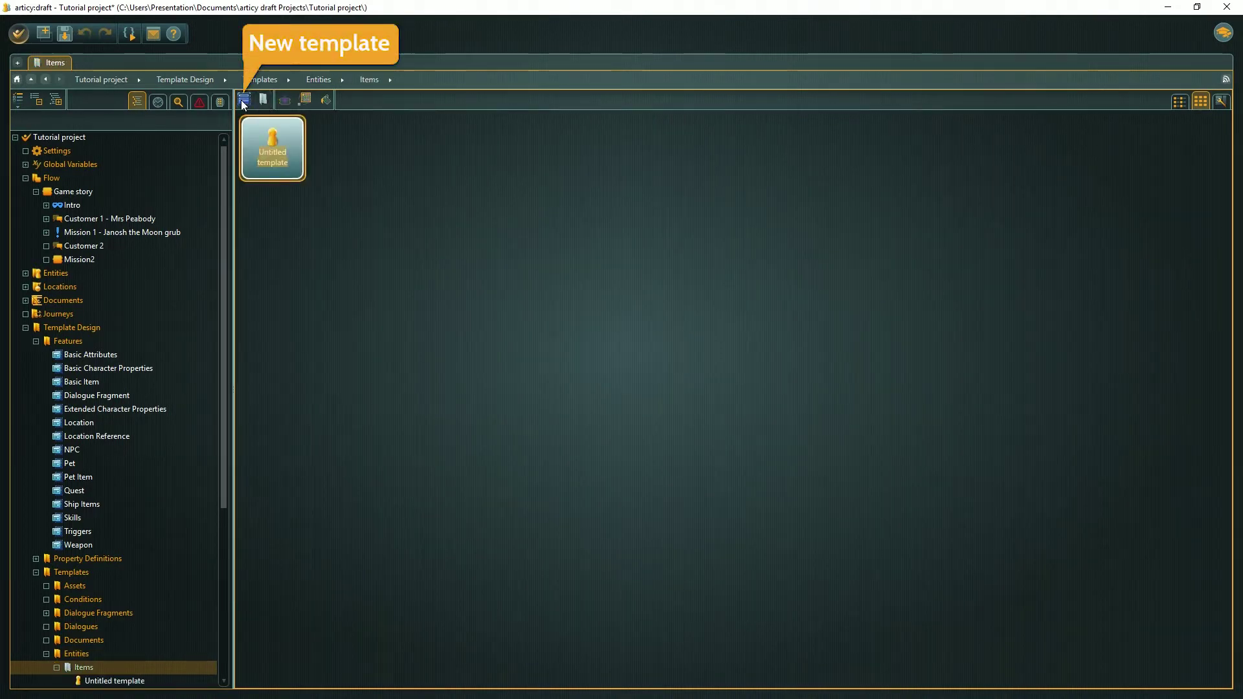
{"action": "type", "text": "Basic Item"}
{"action": "key", "text": "Return"}
Give Basic Item the Item_ICN.png icon, light grey colour and Basic Item feature, then save
{"action": "double_click", "coordinate": [286, 128]}
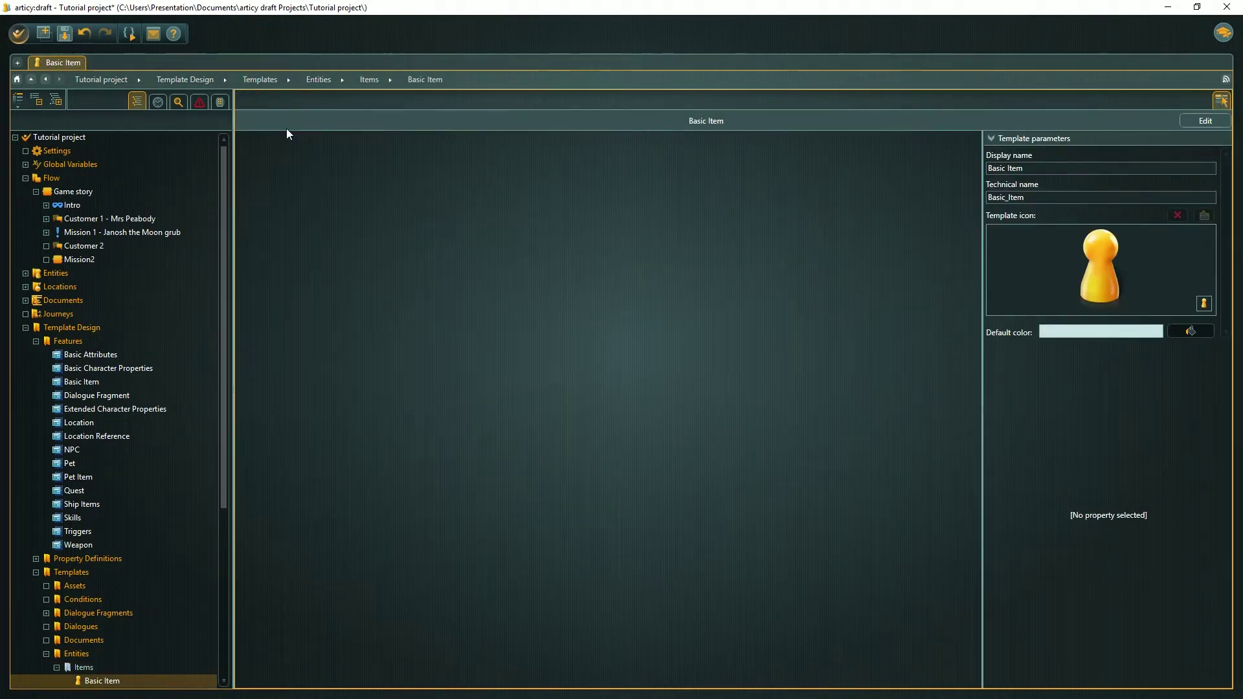
{"action": "left_click", "coordinate": [1202, 120]}
{"action": "left_click", "coordinate": [424, 96]}
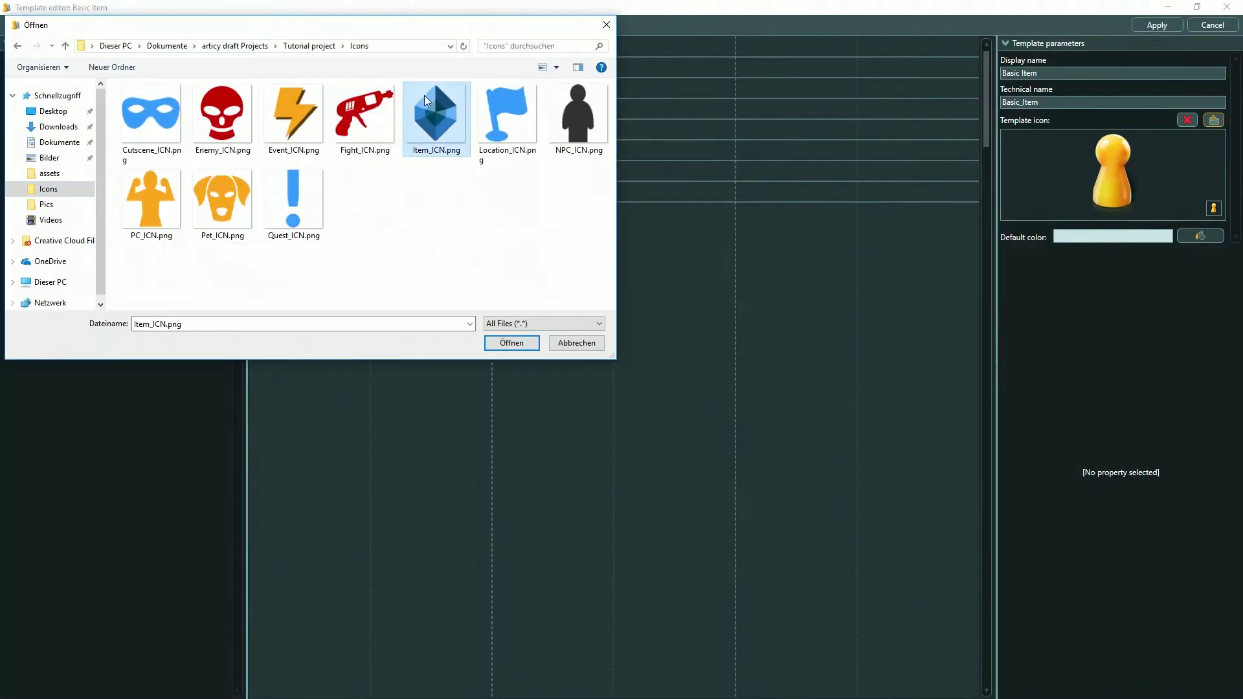
{"action": "left_click", "coordinate": [511, 343]}
{"action": "left_click", "coordinate": [1200, 236]}
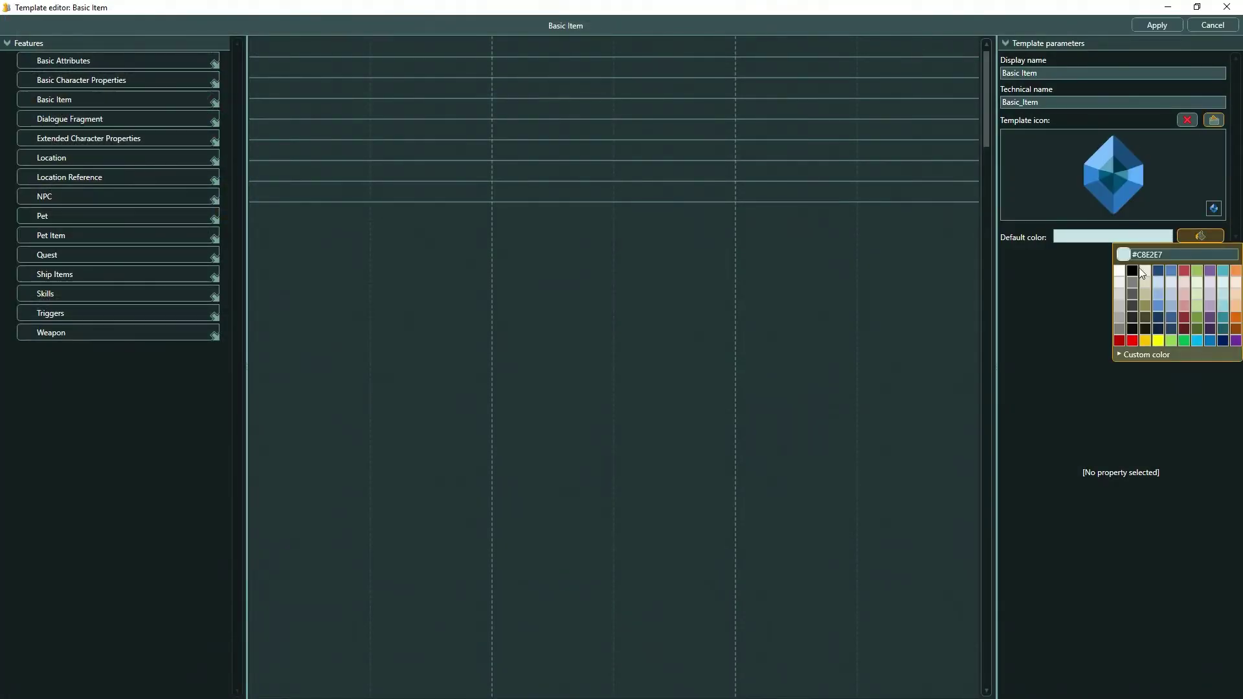
{"action": "left_click", "coordinate": [1120, 294]}
{"action": "left_click_drag", "start_coordinate": [69, 99], "coordinate": [316, 74]}
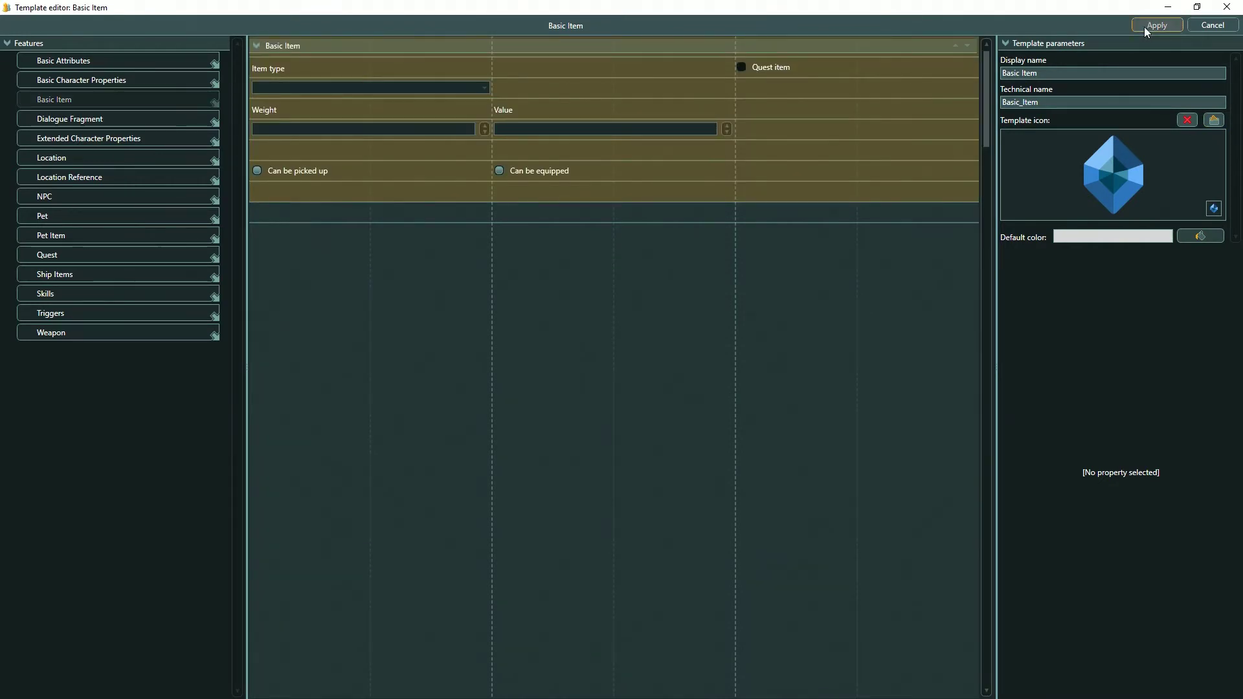
{"action": "left_click", "coordinate": [1144, 26]}
Close the template editor, then create an 'Items' entity folder with a 'Pet Snack' entity
{"action": "left_click", "coordinate": [598, 379]}
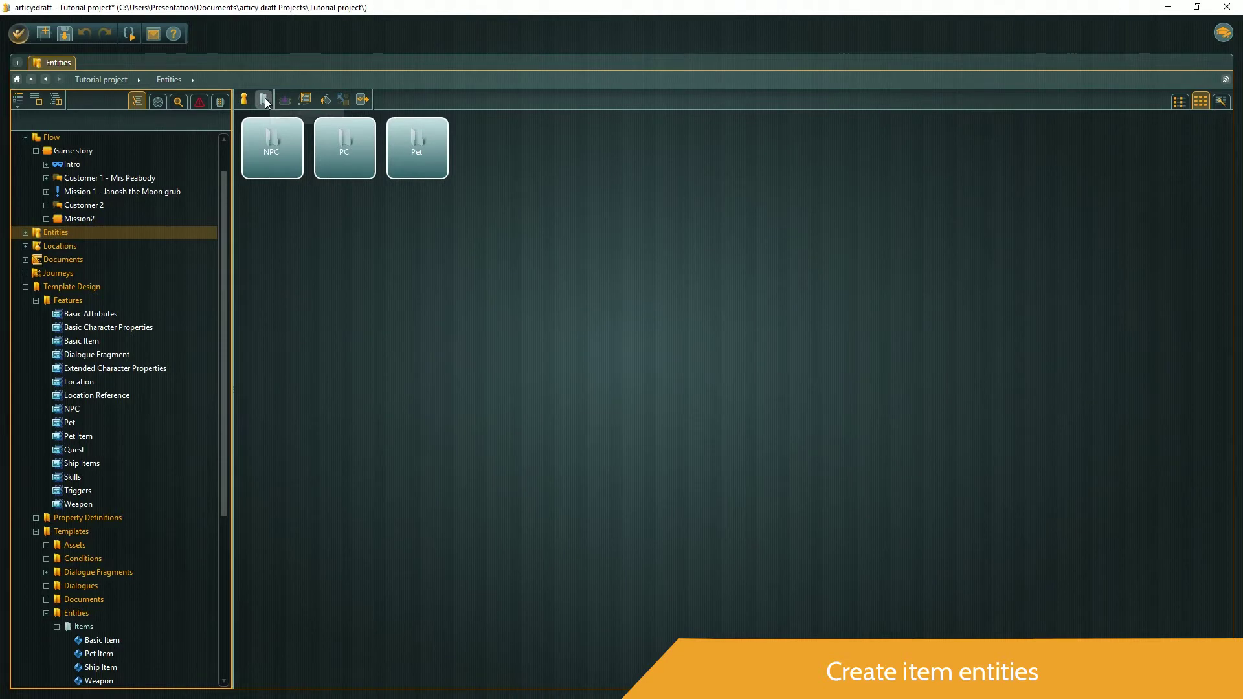
{"action": "left_click", "coordinate": [263, 100]}
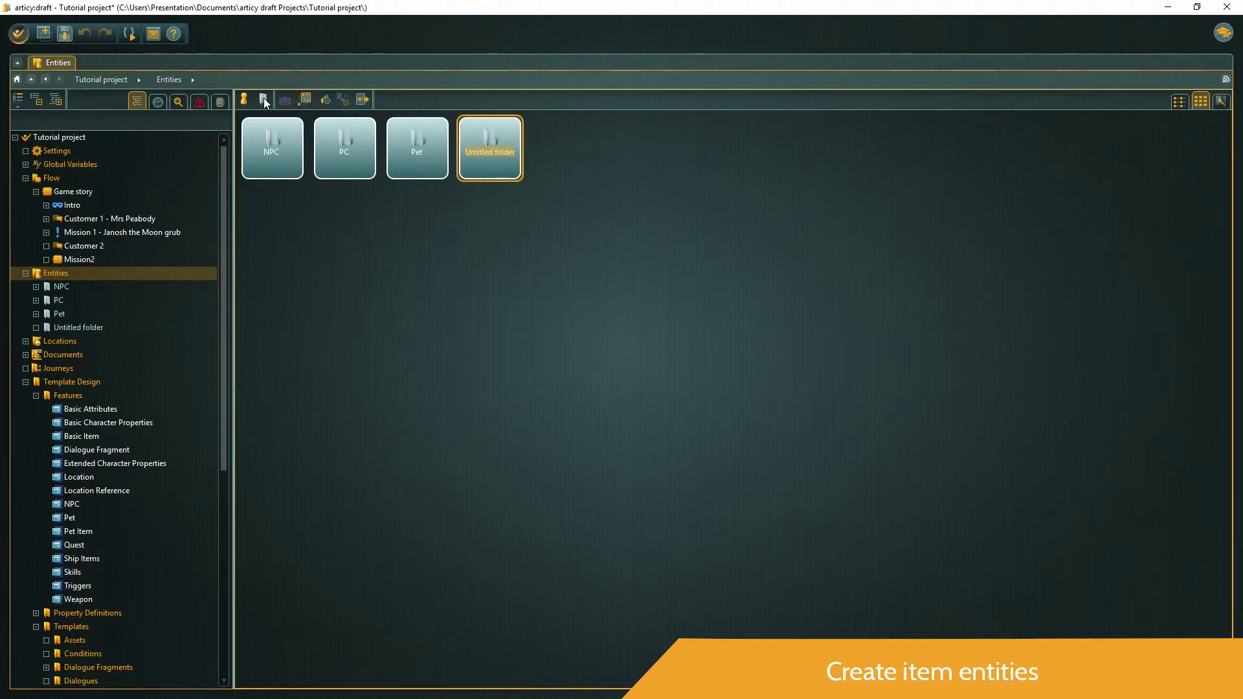
{"action": "key", "text": "BackSpace"}
{"action": "type", "text": "Items"}
{"action": "key", "text": "Return"}
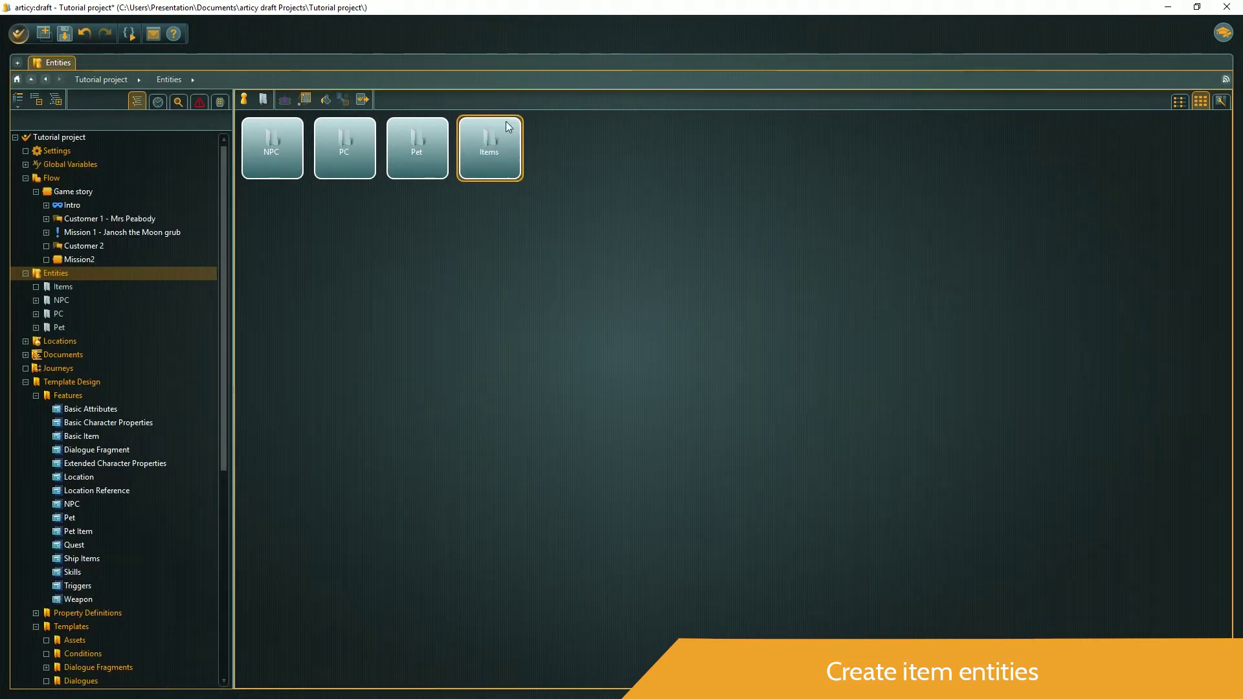
{"action": "double_click", "coordinate": [510, 127]}
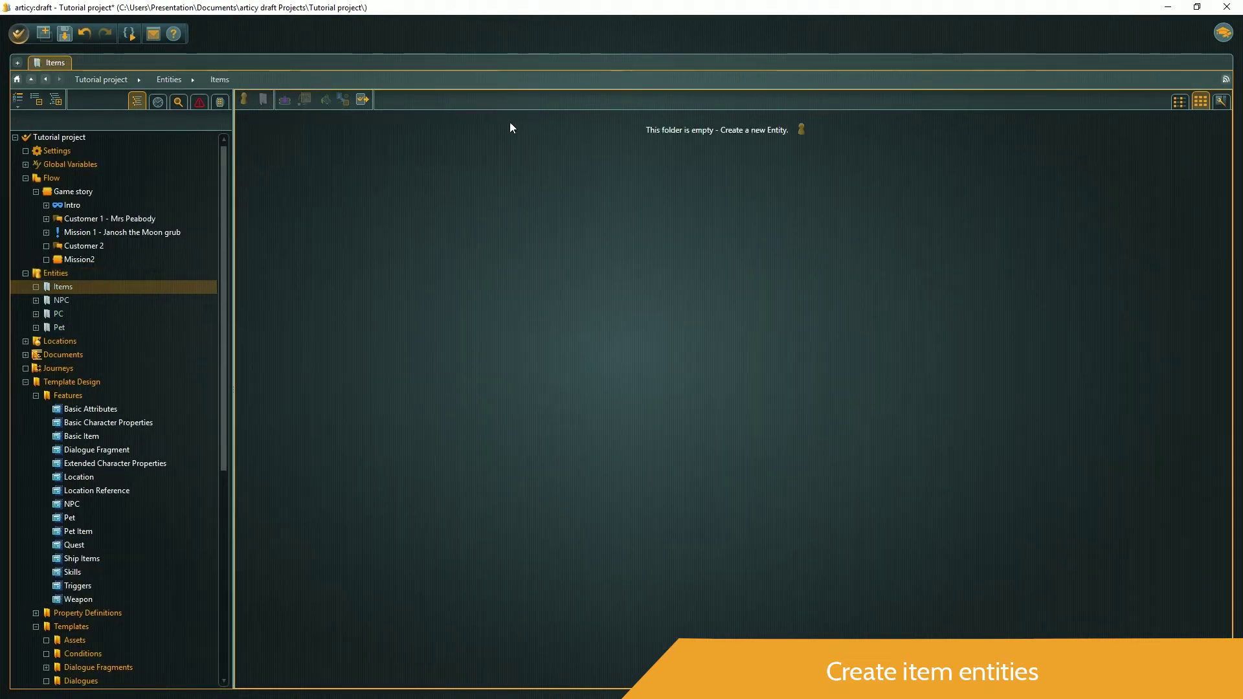
{"action": "left_click", "coordinate": [245, 100]}
{"action": "type", "text": "Pet Sn"}
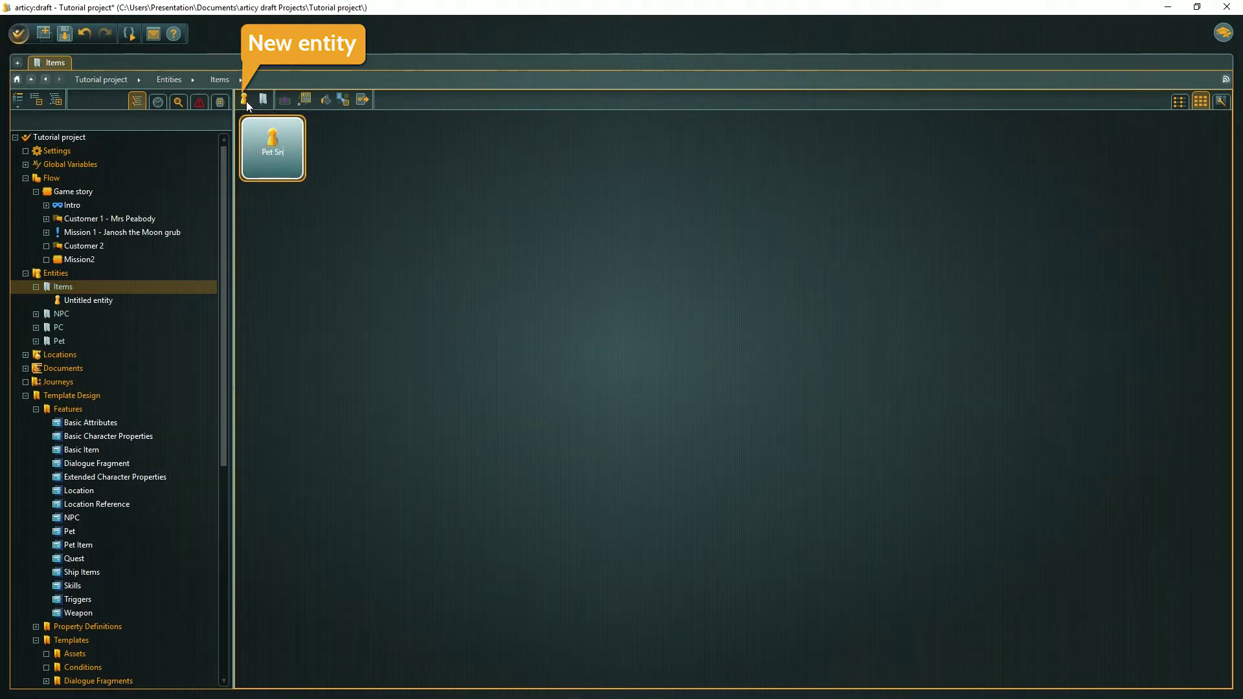
{"action": "type", "text": "ack"}
{"action": "key", "text": "Return"}
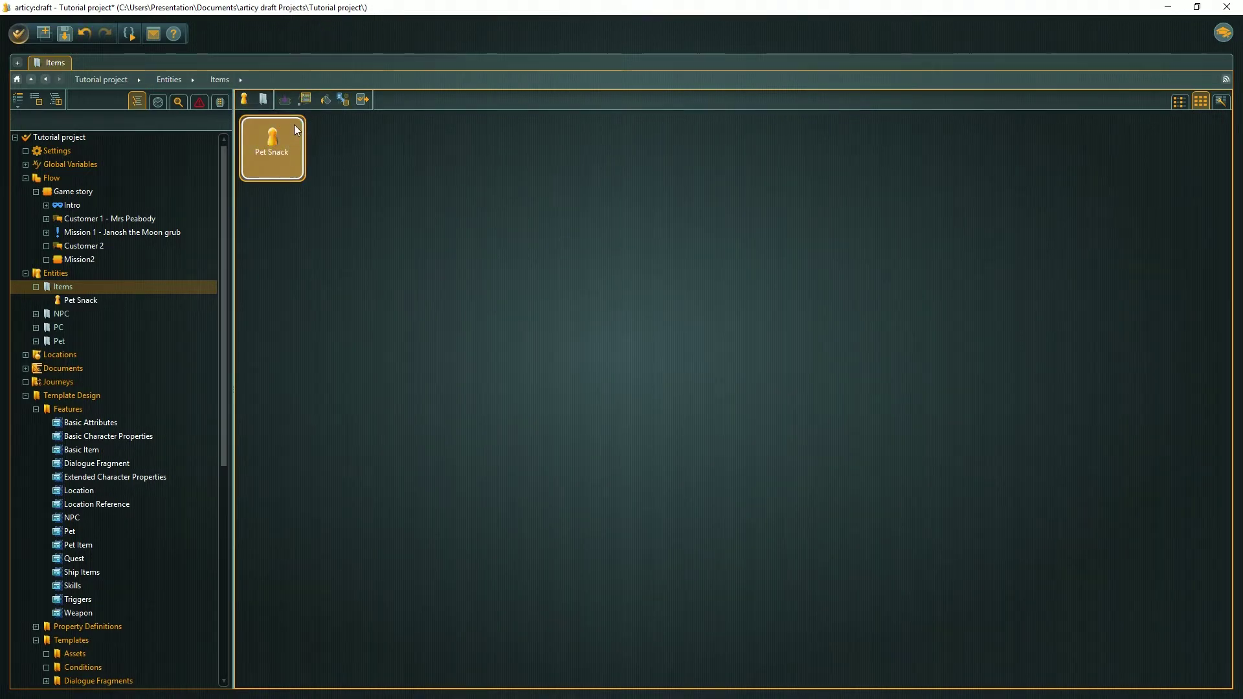
{"action": "double_click", "coordinate": [294, 125]}
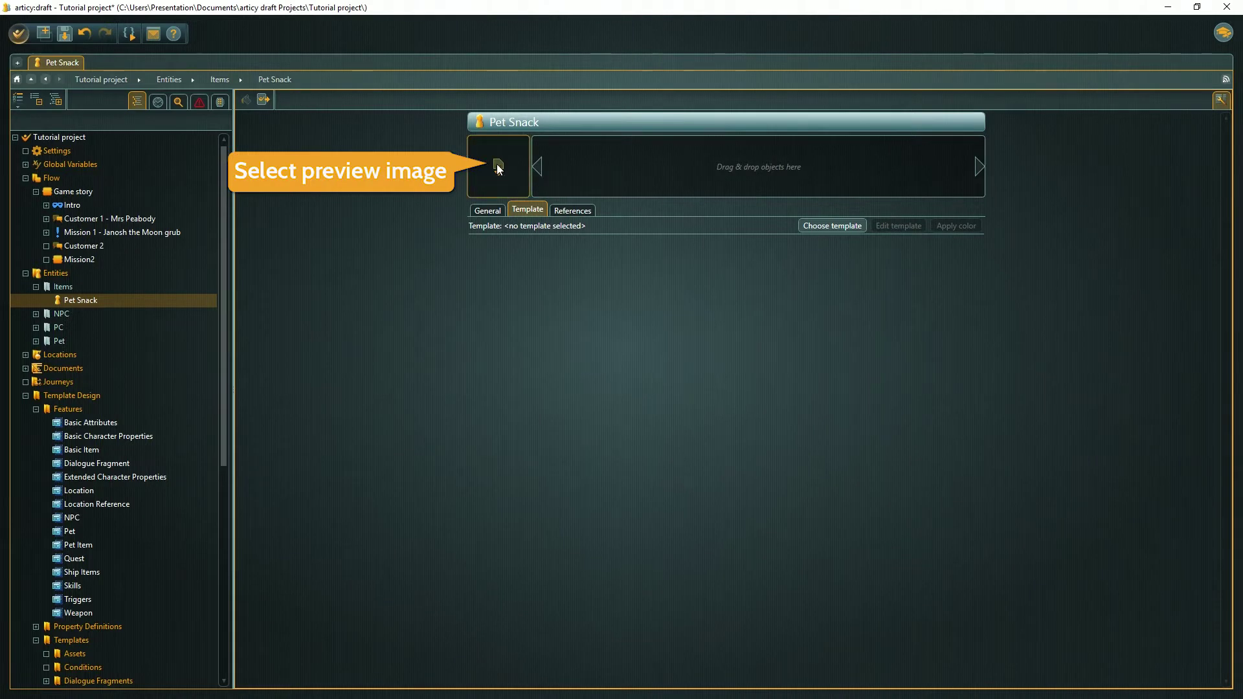
Give Pet Snack the pet-snack bone preview image, the Pet Item template and item type Pet
{"action": "left_click", "coordinate": [498, 168]}
{"action": "scroll", "coordinate": [582, 416], "scroll_direction": "down", "scroll_amount": 2}
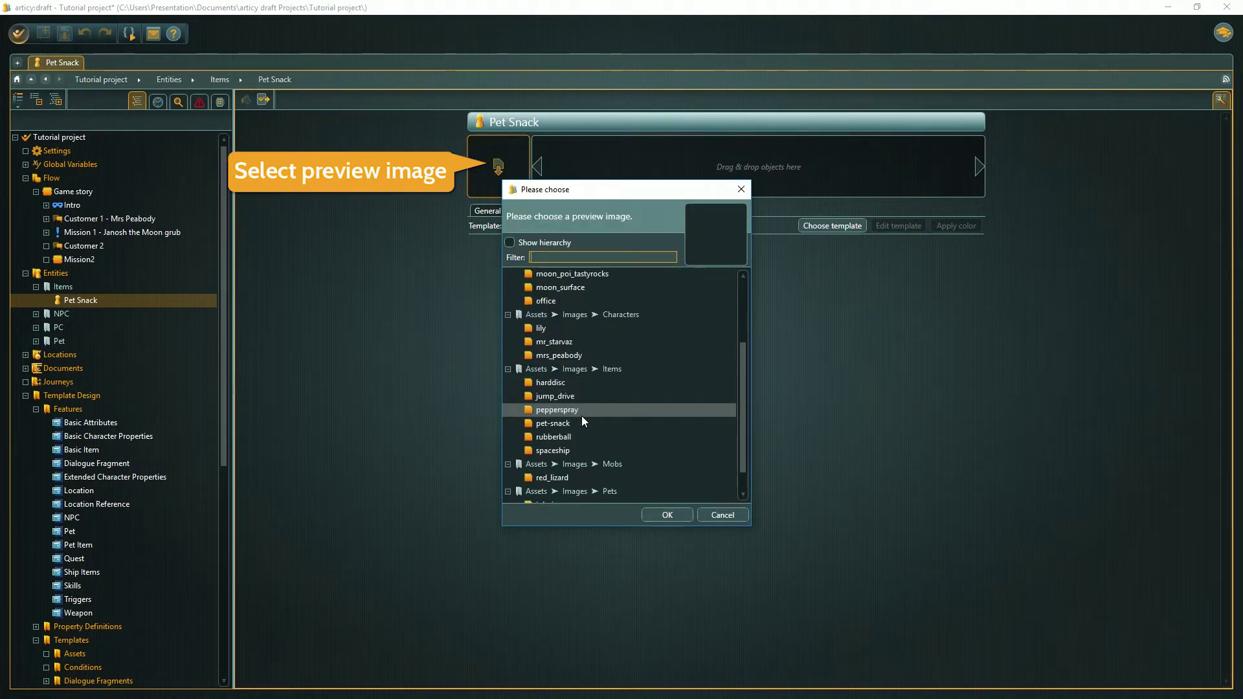
{"action": "left_click", "coordinate": [593, 424]}
{"action": "left_click", "coordinate": [668, 515]}
{"action": "left_click", "coordinate": [833, 226]}
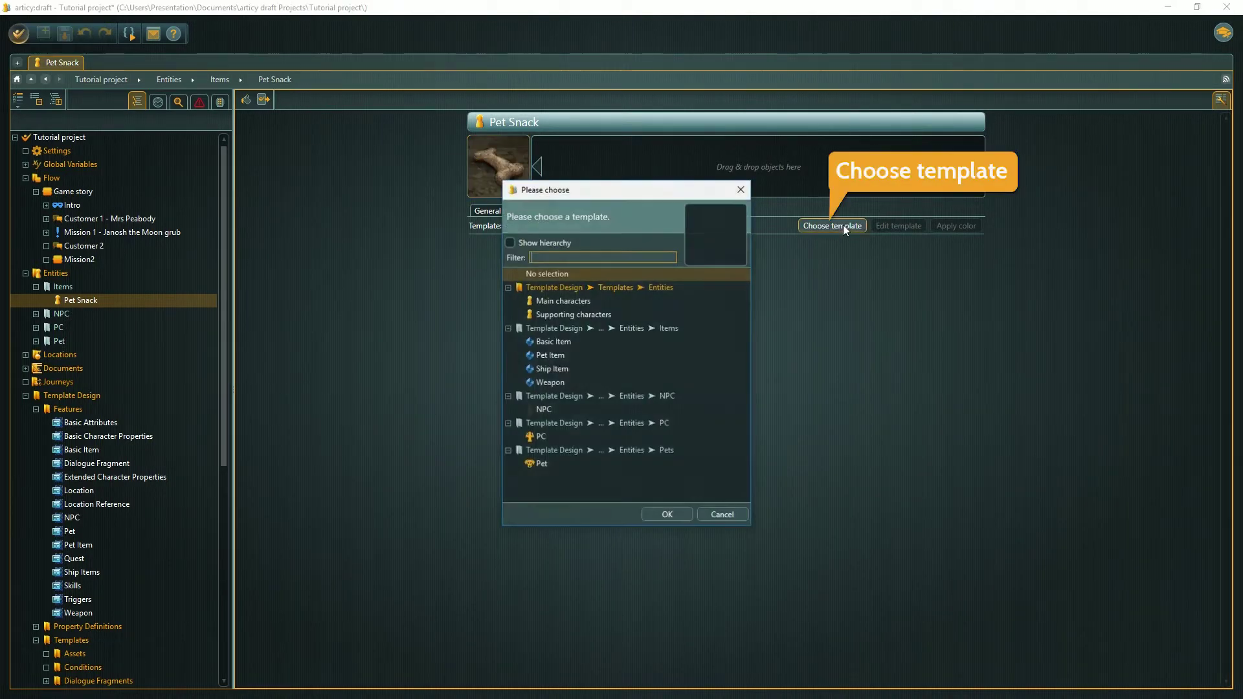
{"action": "left_click", "coordinate": [571, 357]}
{"action": "left_click", "coordinate": [670, 518]}
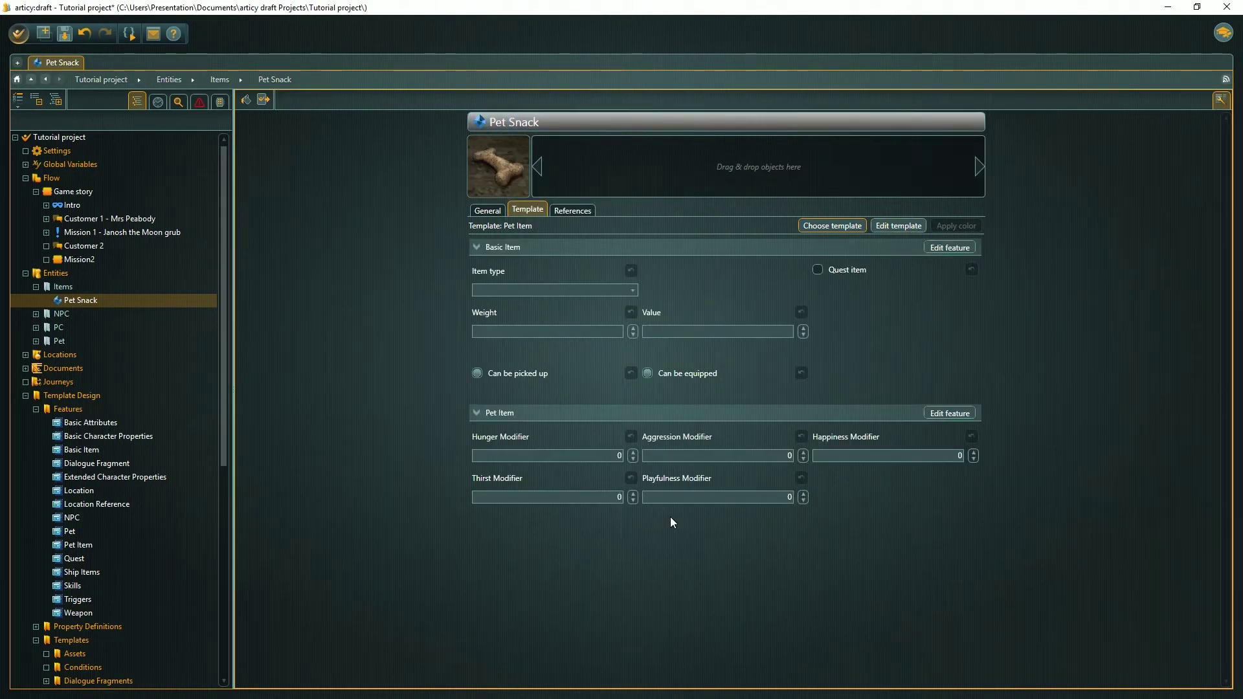
{"action": "left_click", "coordinate": [629, 288]}
{"action": "left_click", "coordinate": [596, 313]}
Add a 'Rubber ball' entity with the rubberball preview image and the Pet Item template
{"action": "double_click", "coordinate": [366, 123]}
{"action": "left_click", "coordinate": [527, 122]}
{"action": "type", "text": "R"}
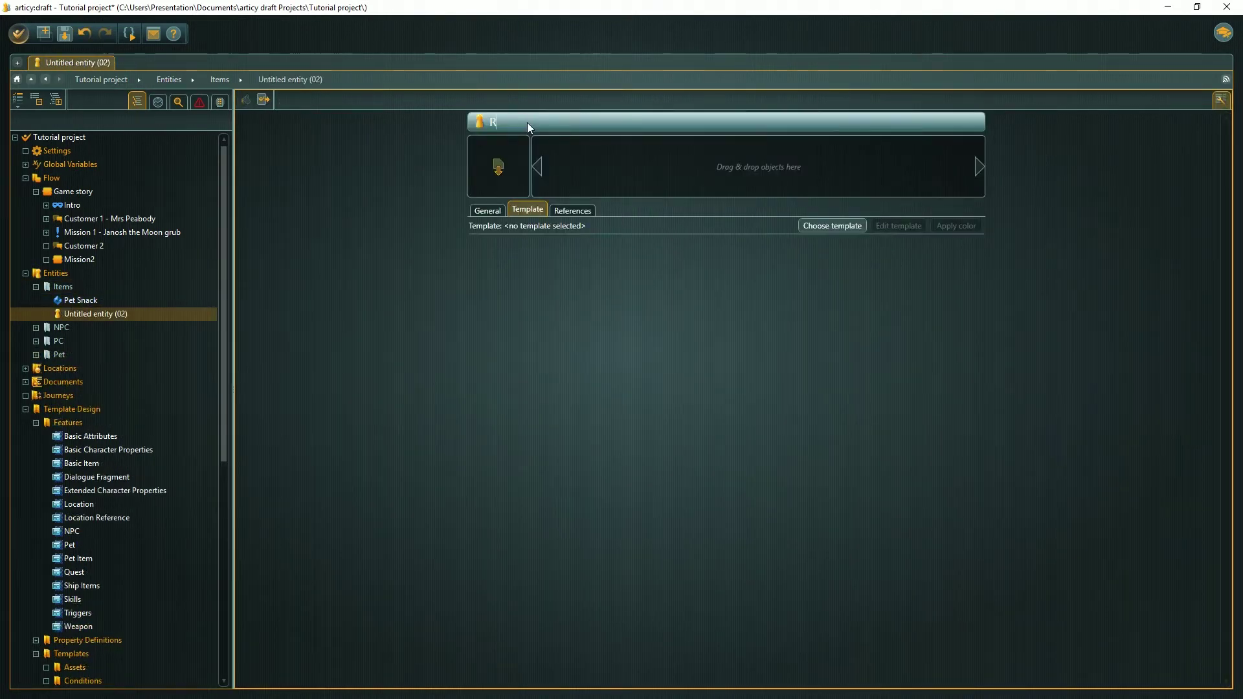
{"action": "type", "text": "ubber ball"}
{"action": "left_click", "coordinate": [499, 166]}
{"action": "scroll", "coordinate": [634, 411], "scroll_direction": "down", "scroll_amount": 3}
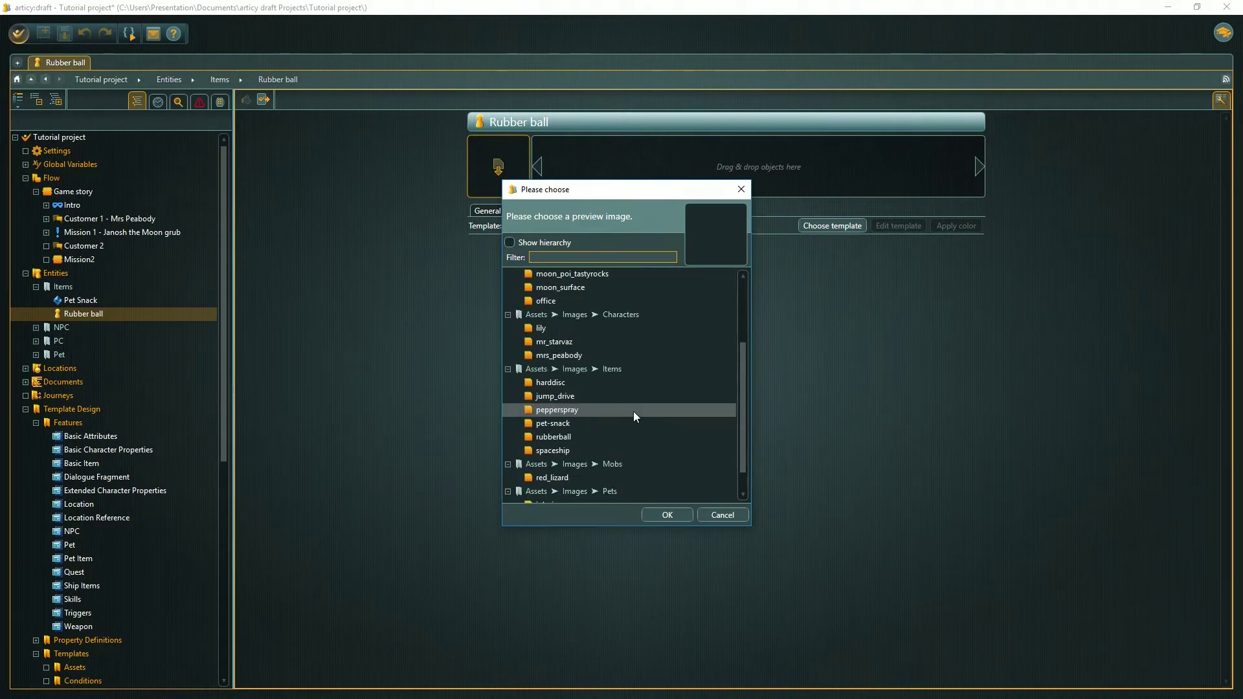
{"action": "left_click", "coordinate": [606, 446]}
{"action": "left_click", "coordinate": [667, 514]}
{"action": "left_click", "coordinate": [826, 225]}
{"action": "left_click", "coordinate": [559, 353]}
{"action": "left_click", "coordinate": [667, 516]}
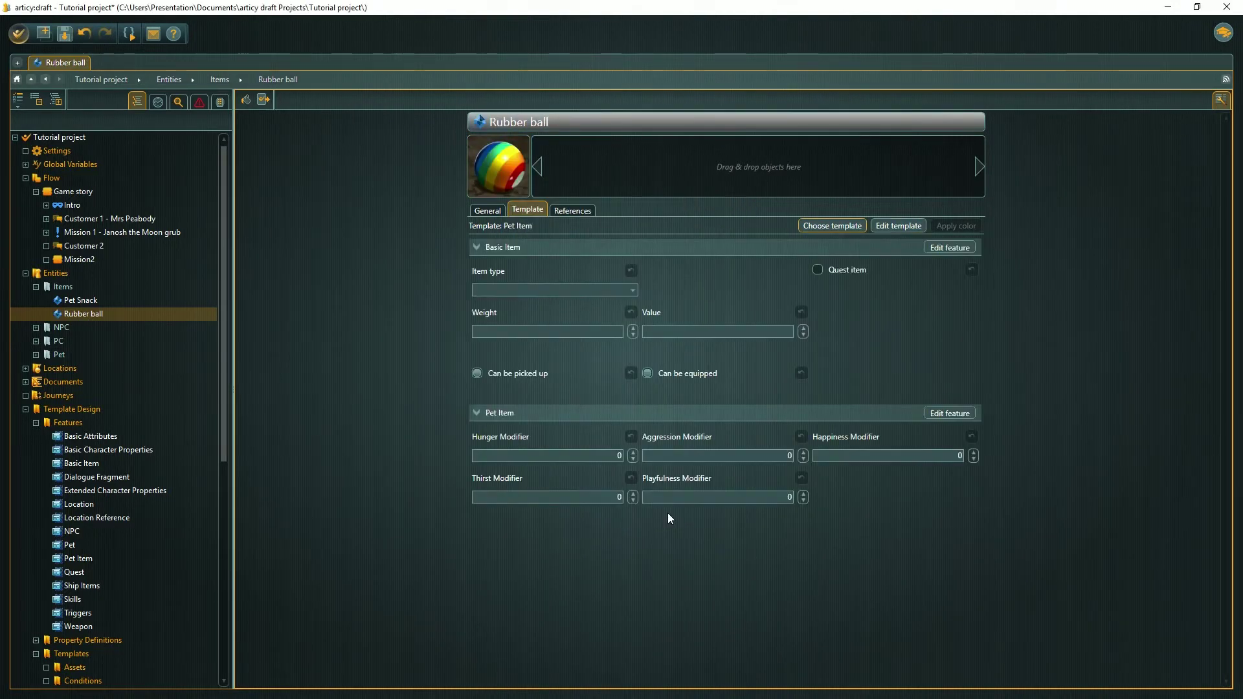
Give Pepper Spray the pepper spray image, Weapon template, item type Weapon and weight 1
{"action": "double_click", "coordinate": [437, 119]}
{"action": "left_click", "coordinate": [499, 166]}
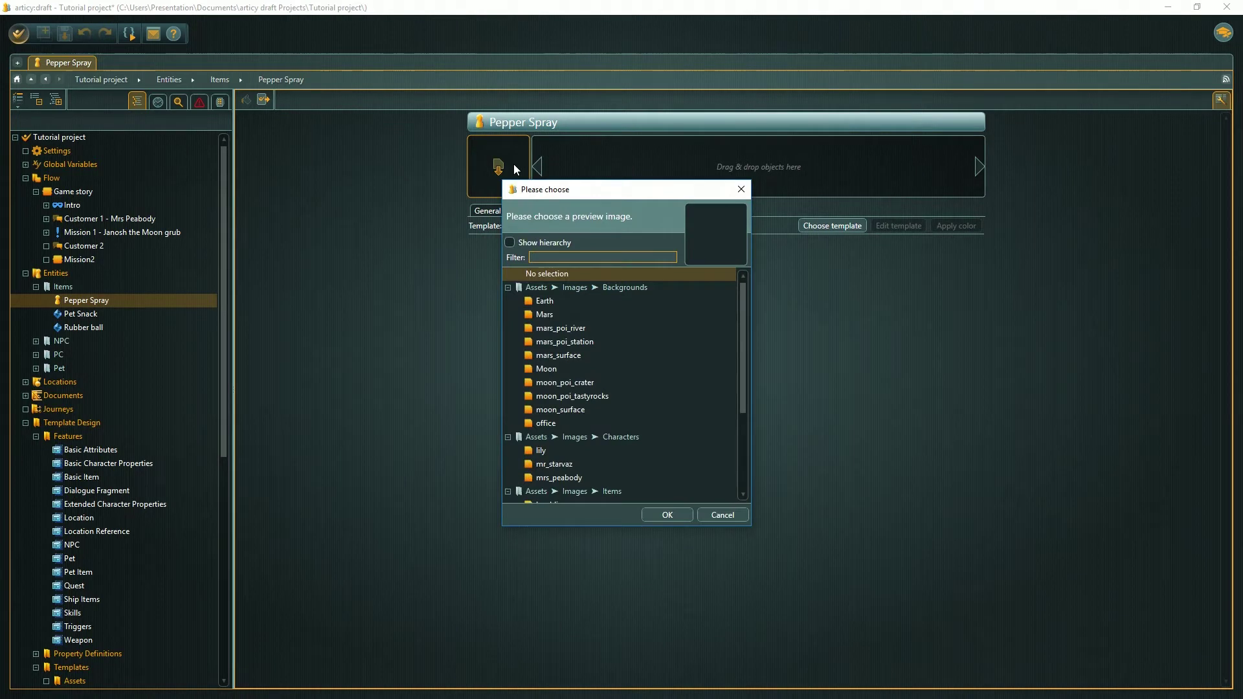
{"action": "scroll", "coordinate": [606, 417], "scroll_direction": "down", "scroll_amount": 3}
{"action": "left_click", "coordinate": [605, 450]}
{"action": "left_click", "coordinate": [666, 515]}
{"action": "left_click", "coordinate": [817, 223]}
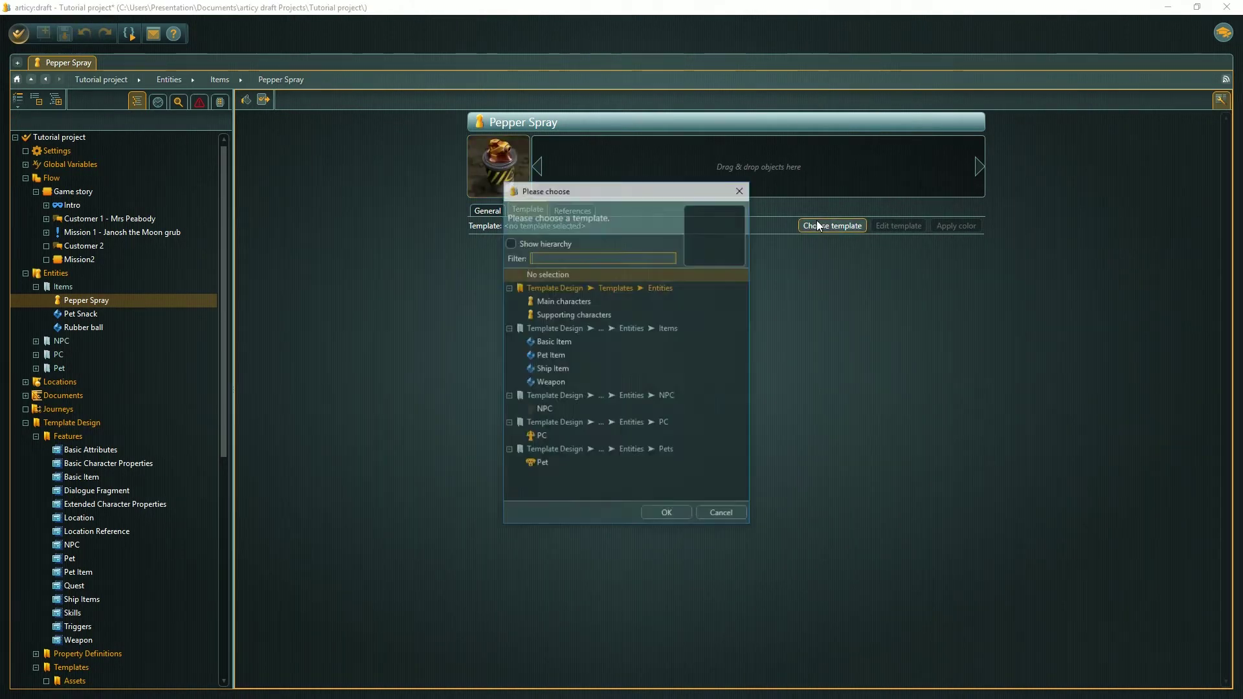
{"action": "left_click", "coordinate": [670, 382]}
{"action": "left_click", "coordinate": [668, 512]}
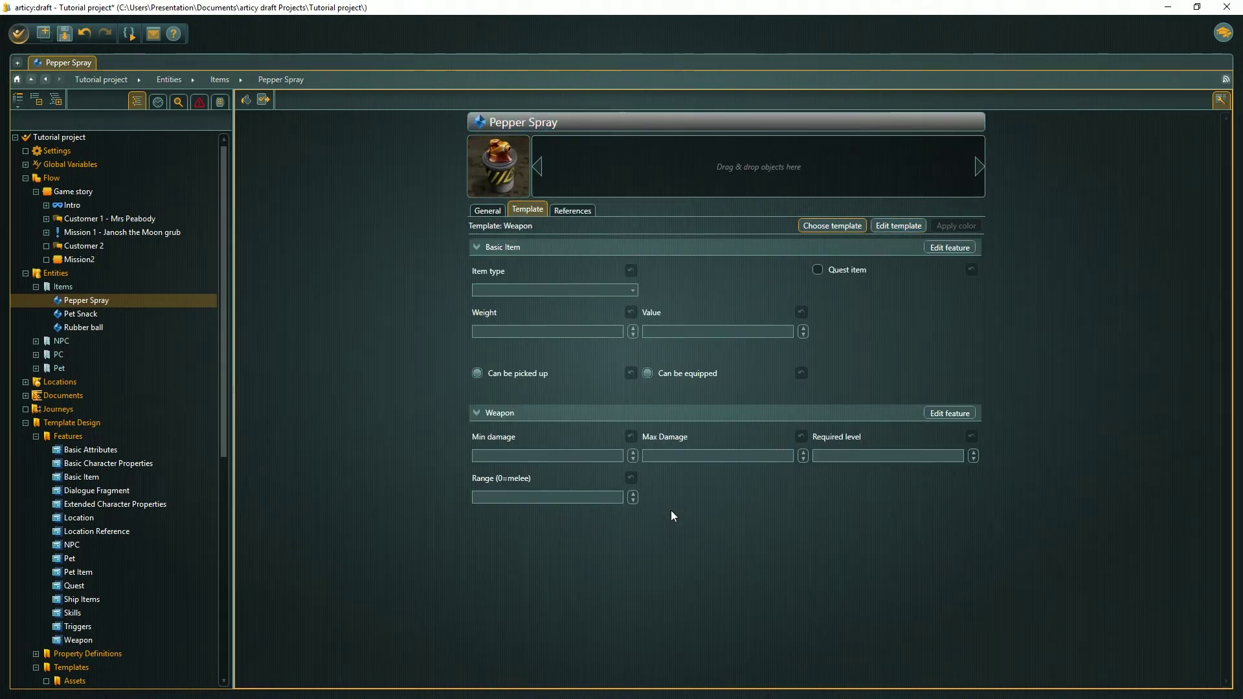
{"action": "left_click", "coordinate": [626, 290]}
{"action": "left_click", "coordinate": [544, 337]}
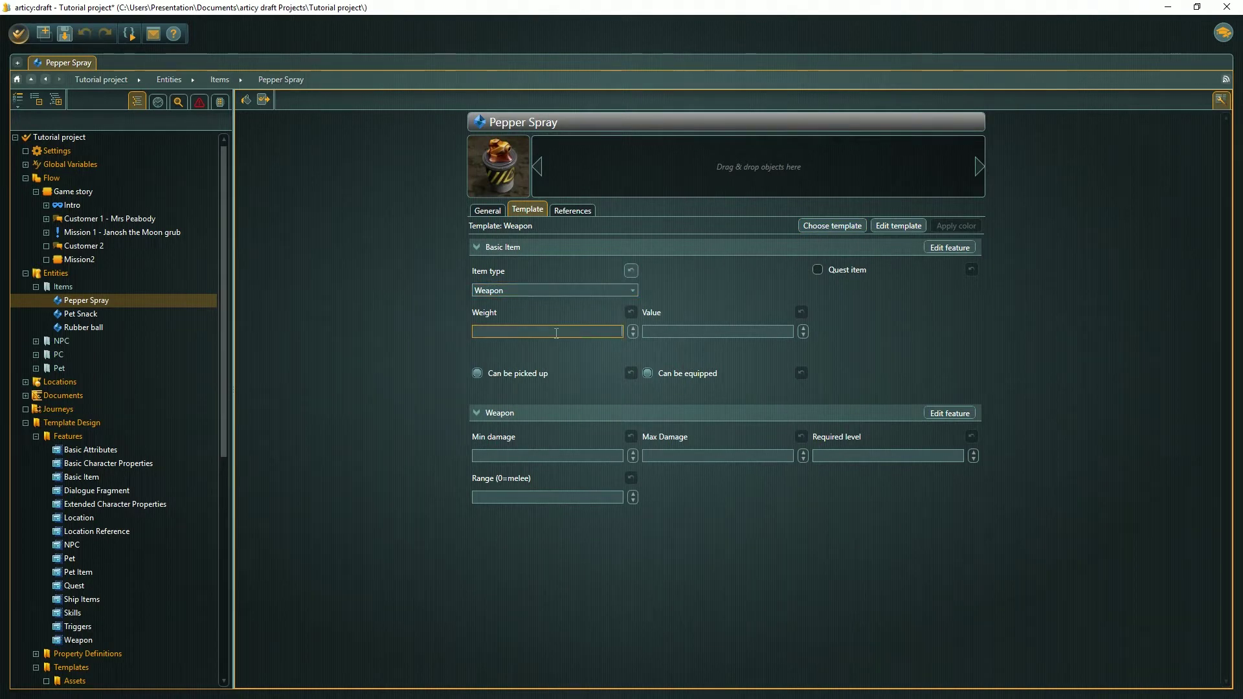
{"action": "type", "text": "1"}
{"action": "left_click", "coordinate": [681, 334]}
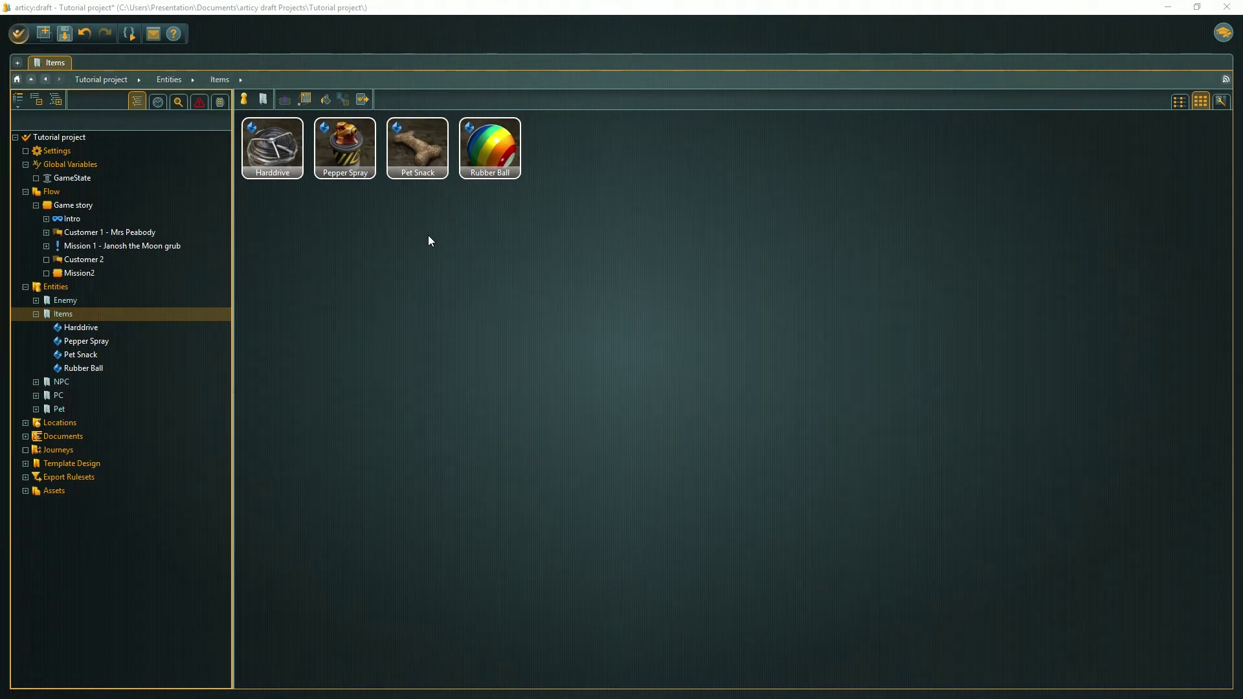
Open the Global Variables table listing GameState's credits, mission1Tracker, skillPoint and tastyRocksTracker
{"action": "left_click", "coordinate": [79, 165]}
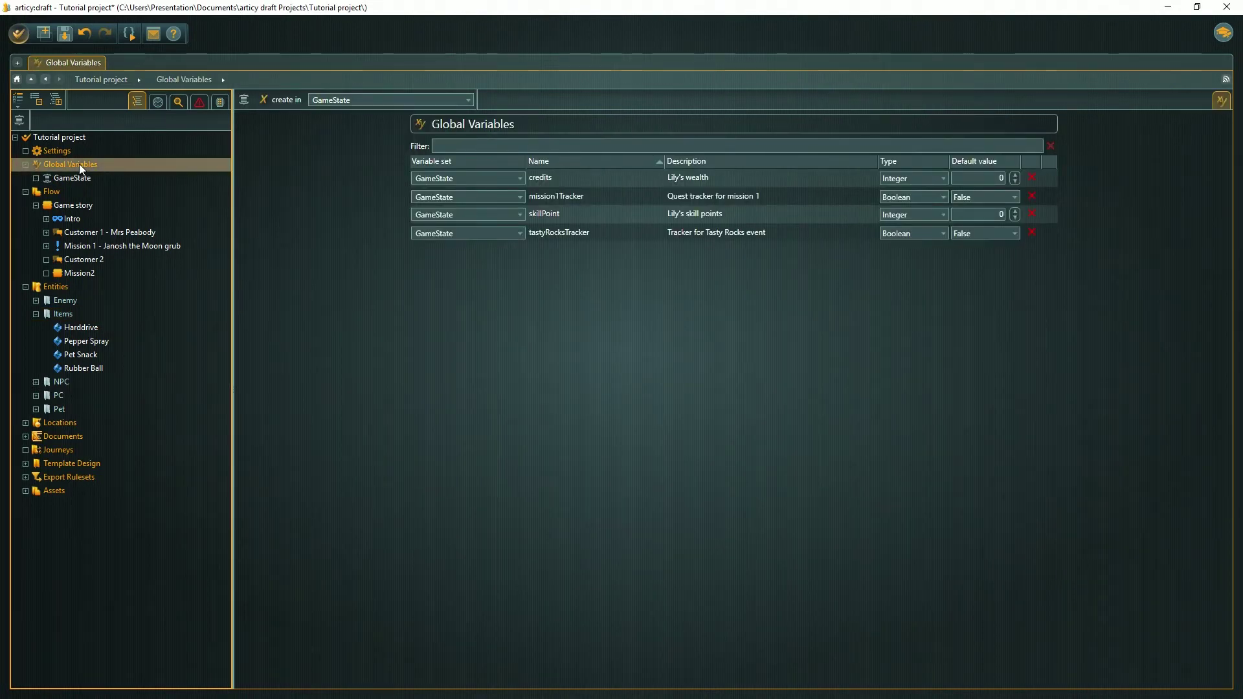
Create an empty variable set named Items beside GameState
{"action": "left_click", "coordinate": [244, 102]}
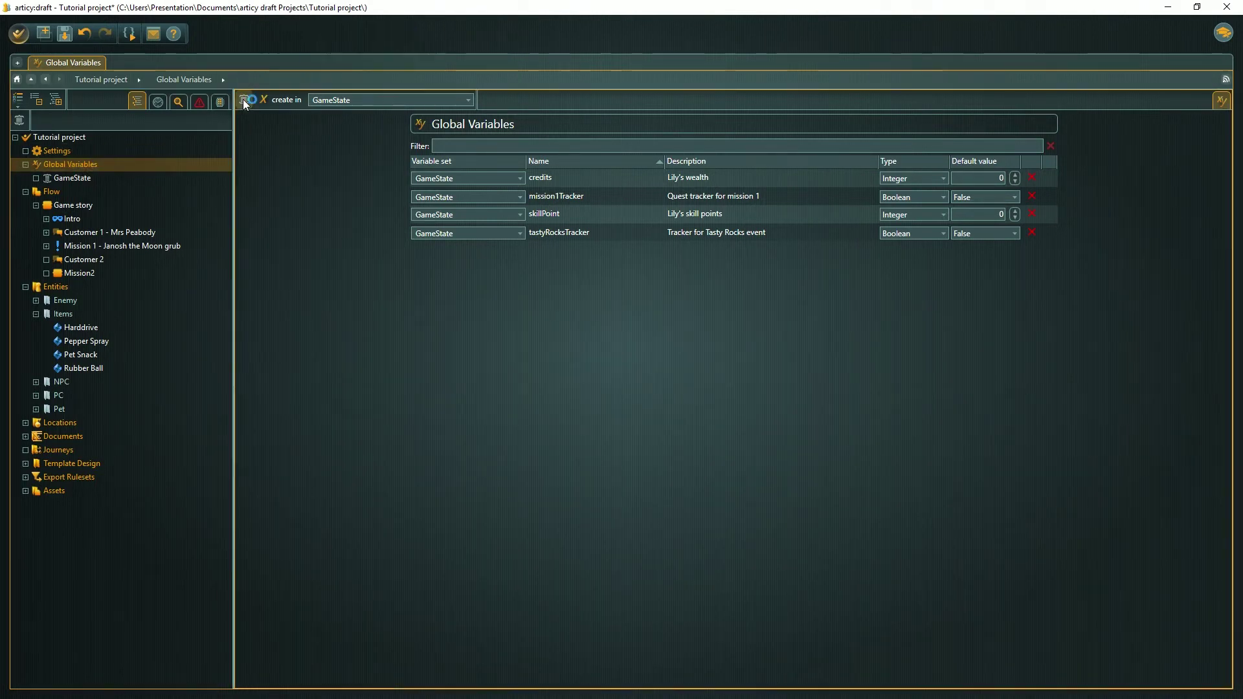
{"action": "type", "text": "Items"}
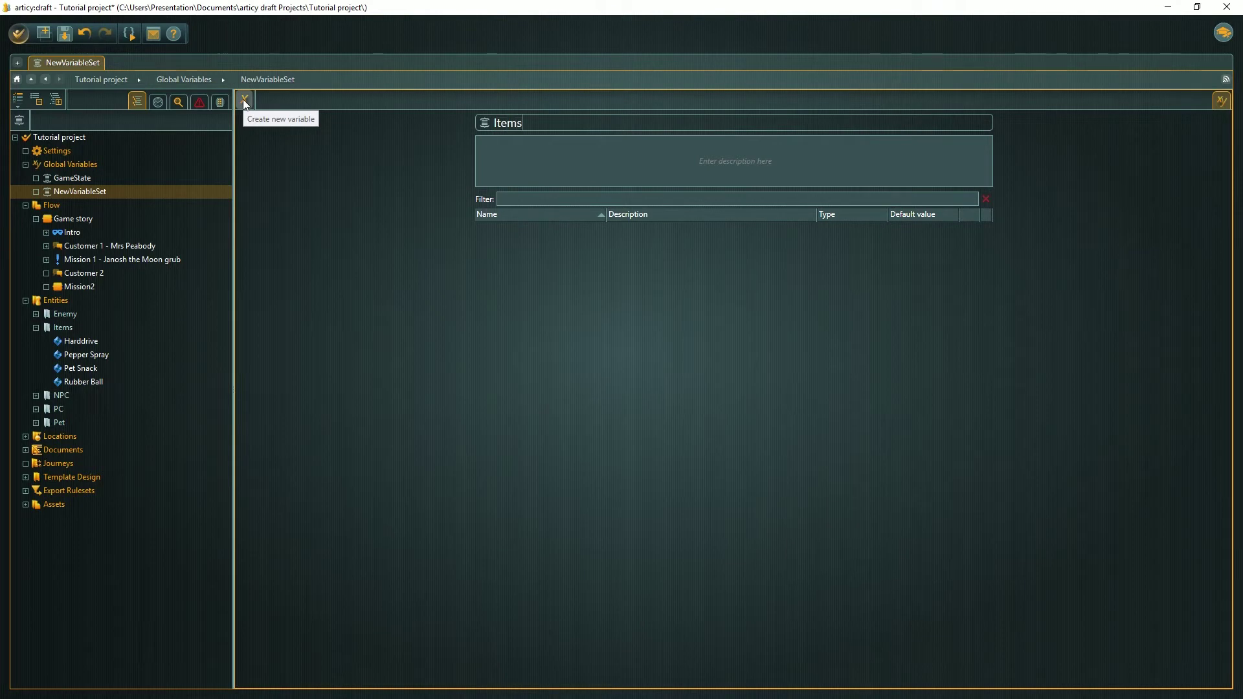
{"action": "key", "text": "Return"}
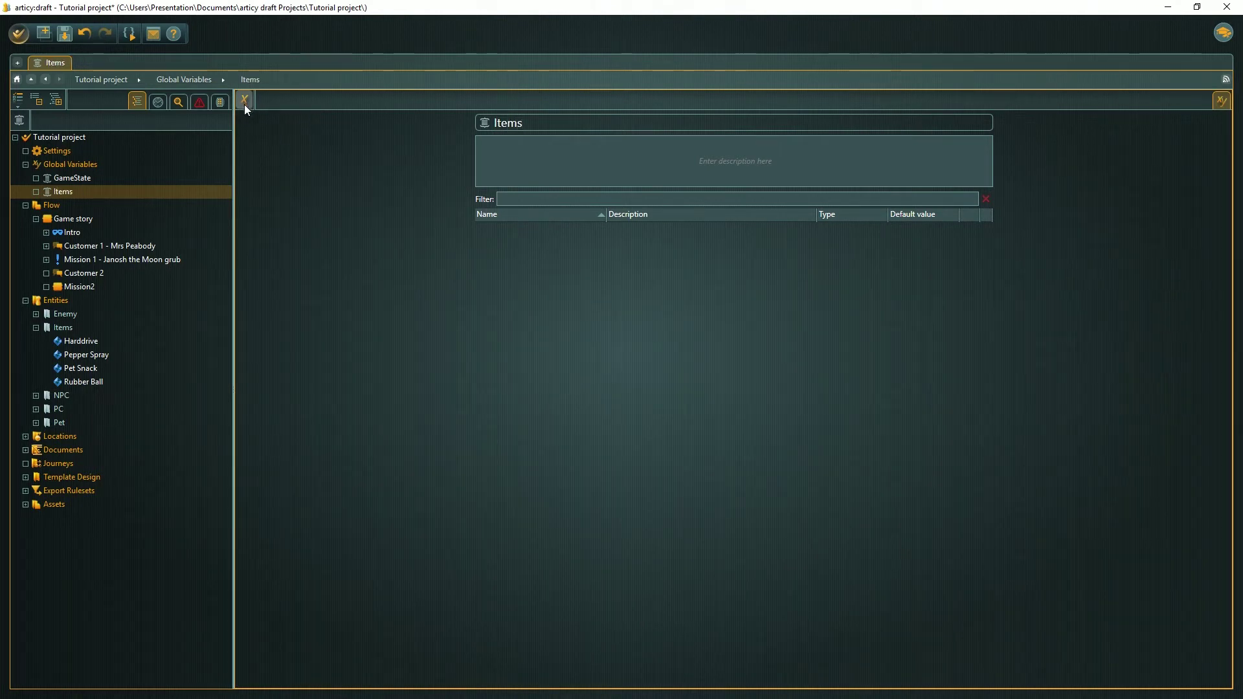
Add PetSnack (Boolean, default False) with description 'true when selecting item in mission 2'
{"action": "left_click", "coordinate": [245, 100]}
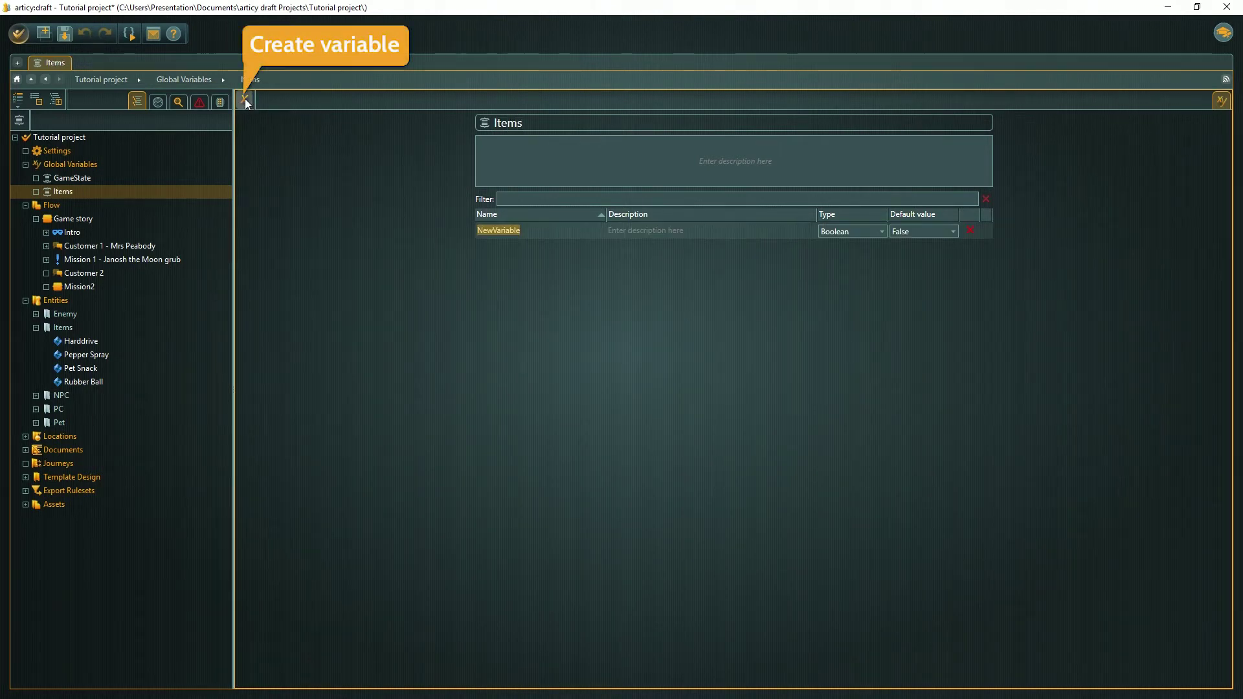
{"action": "type", "text": "Pe"}
{"action": "type", "text": "tSnack"}
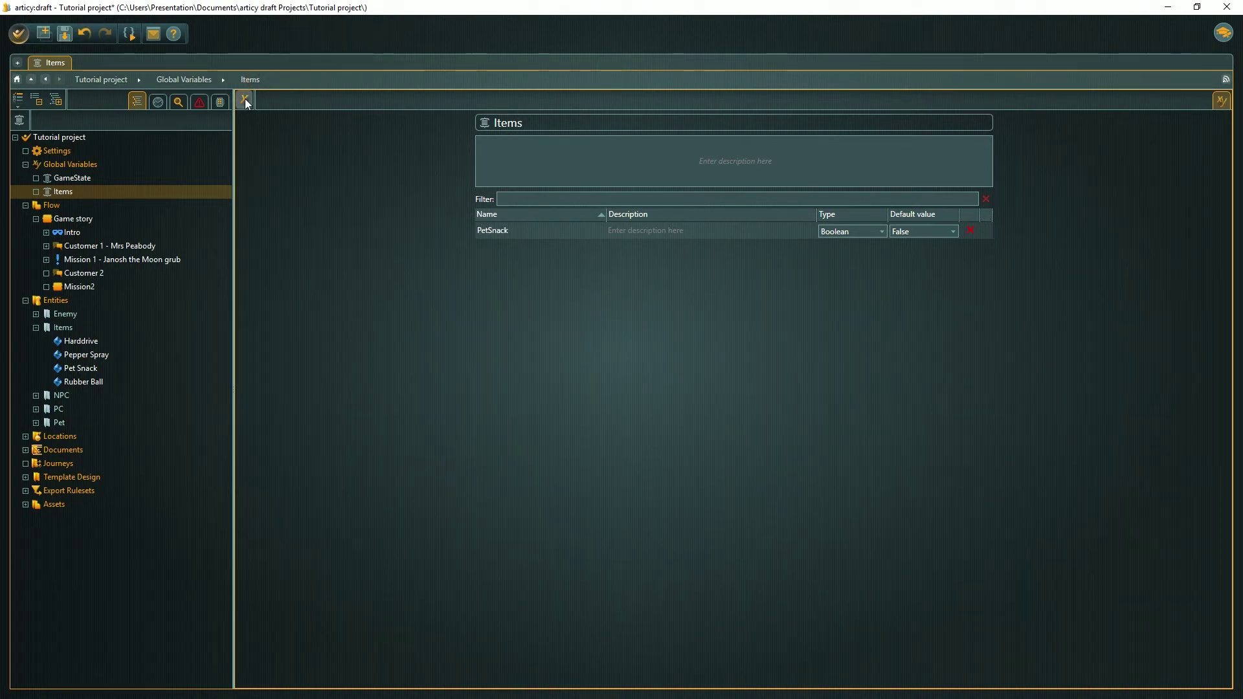
{"action": "type", "text": "true"}
{"action": "type", "text": " when sele"}
{"action": "type", "text": "cting ite"}
{"action": "type", "text": "m in mission 2"}
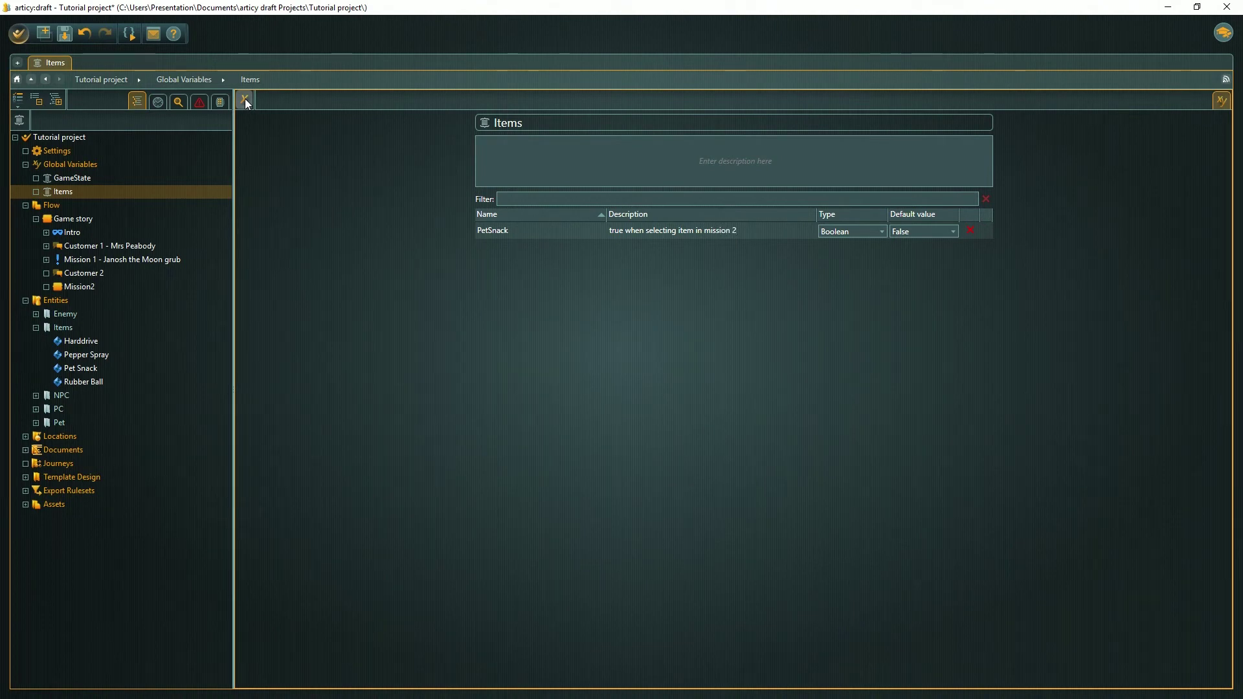
{"action": "left_click", "coordinate": [590, 230]}
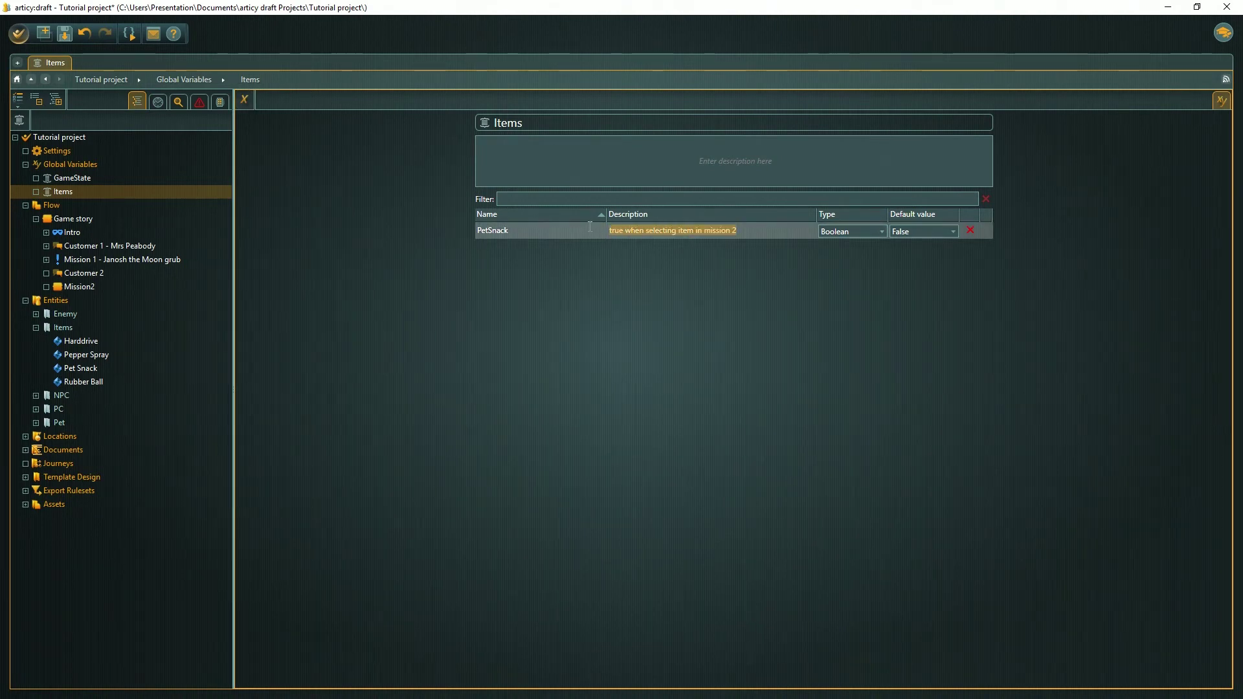
Add RubberBall and PepperSpray with the pasted mission 2 description, then start Harddrive
{"action": "left_click", "coordinate": [244, 100]}
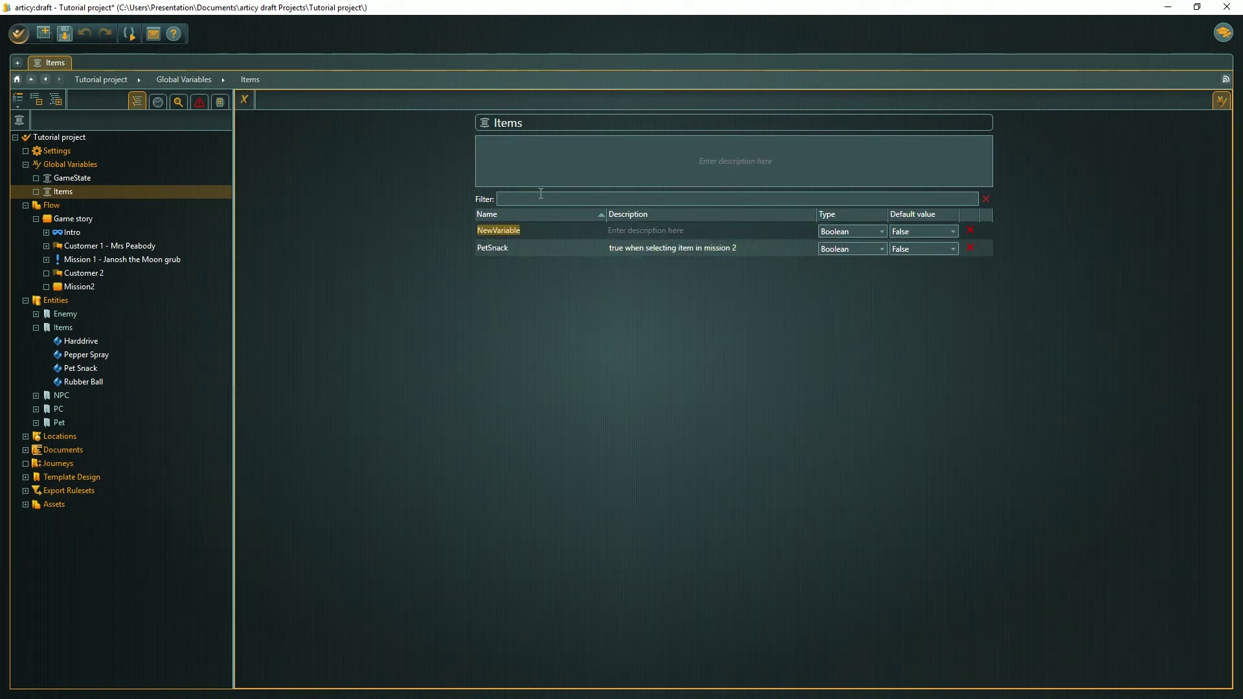
{"action": "type", "text": "RubberBall"}
{"action": "key", "text": "Tab"}
{"action": "type", "text": "true when selecting item in mission 2"}
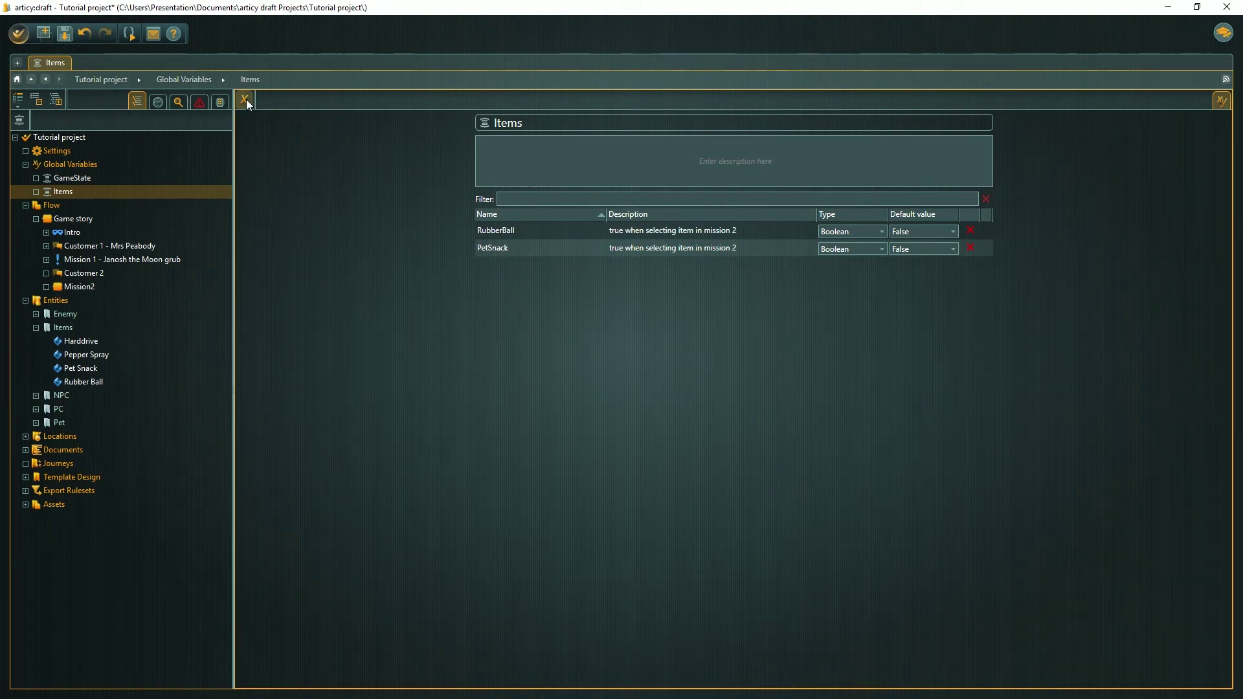
{"action": "left_click", "coordinate": [244, 101]}
{"action": "type", "text": "P"}
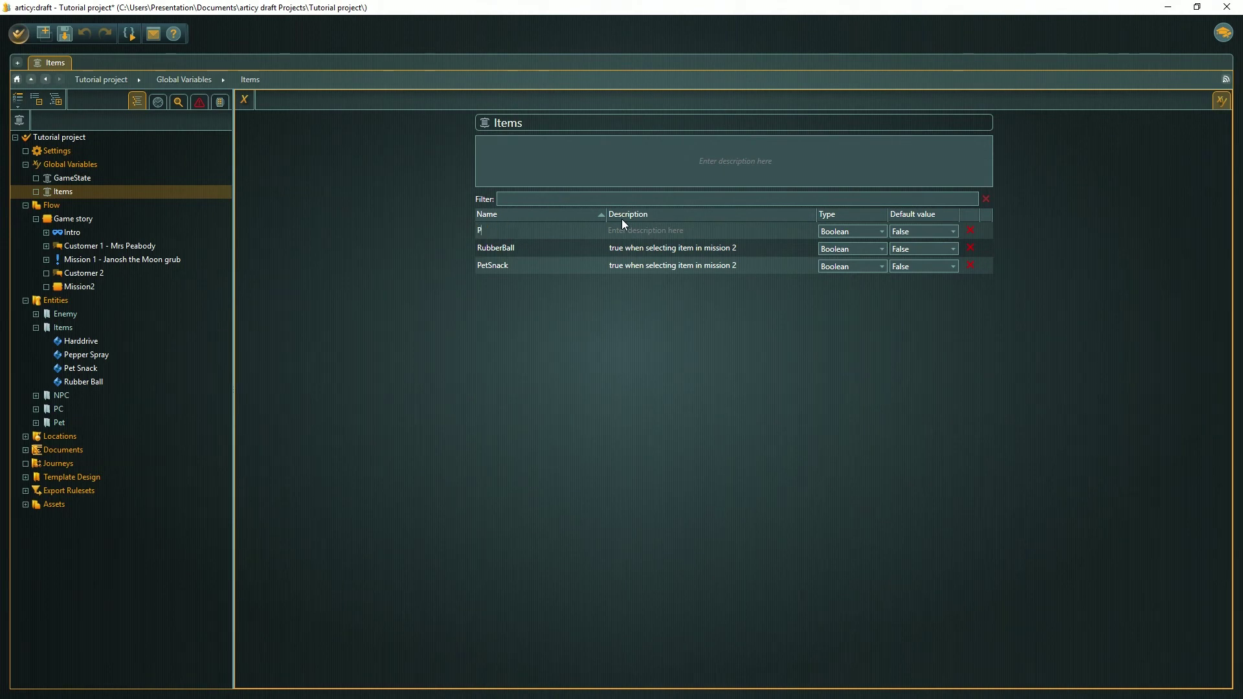
{"action": "type", "text": "epperSpray"}
{"action": "key", "text": "Tab"}
{"action": "type", "text": "true when selecting item in mission 2"}
{"action": "left_click", "coordinate": [244, 100]}
{"action": "type", "text": "Ha"}
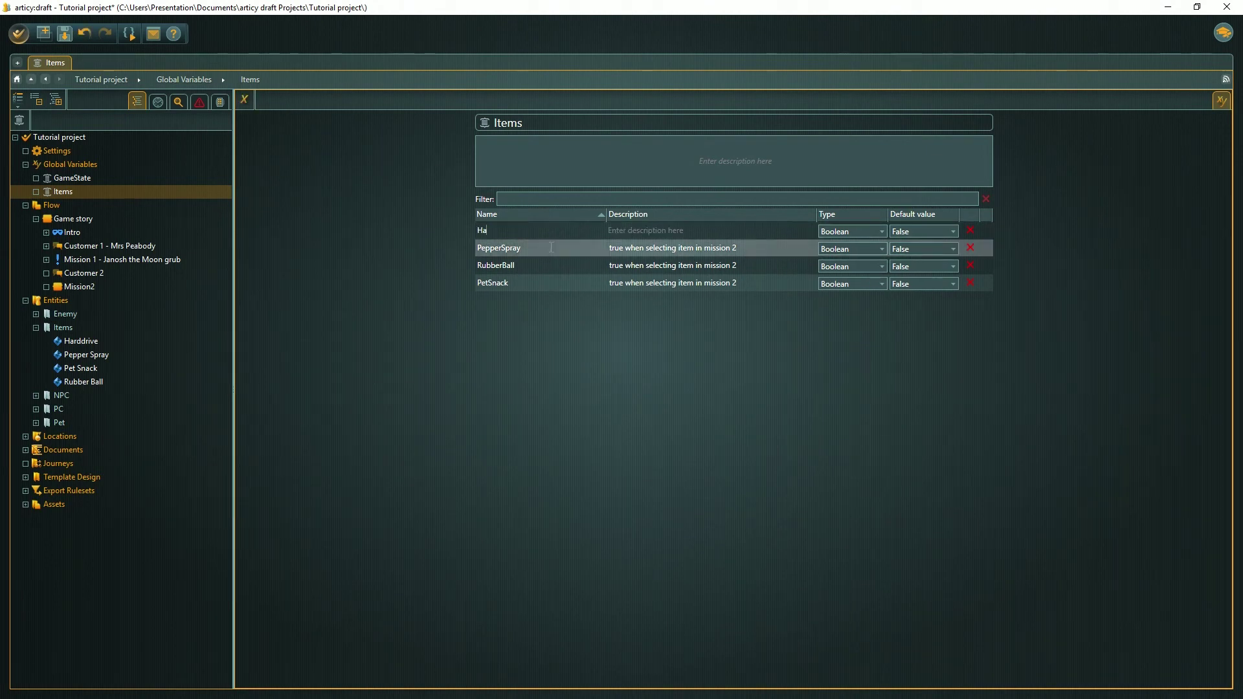
{"action": "type", "text": "rddrive"}
{"action": "key", "text": "Tab"}
{"action": "type", "text": "true when s"}
{"action": "type", "text": "earching"}
{"action": "type", "text": " station in"}
{"action": "type", "text": " mission 2"}
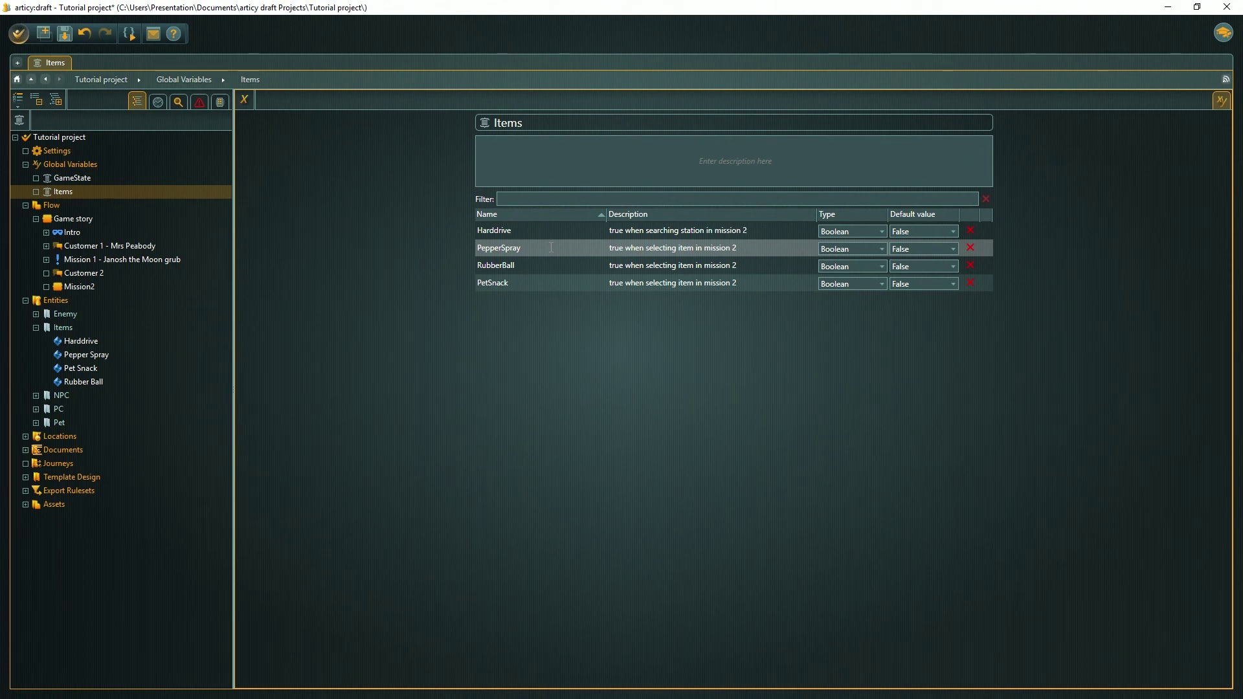